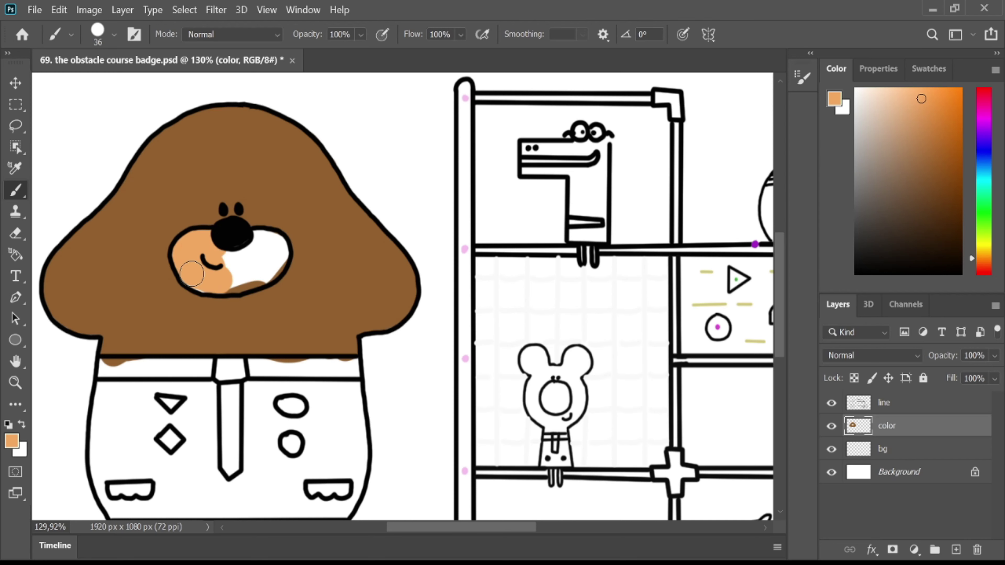
Choose a mustard gold colour and paint the main area of the dog's shirt around its badges and hands
click(982, 252)
click(939, 122)
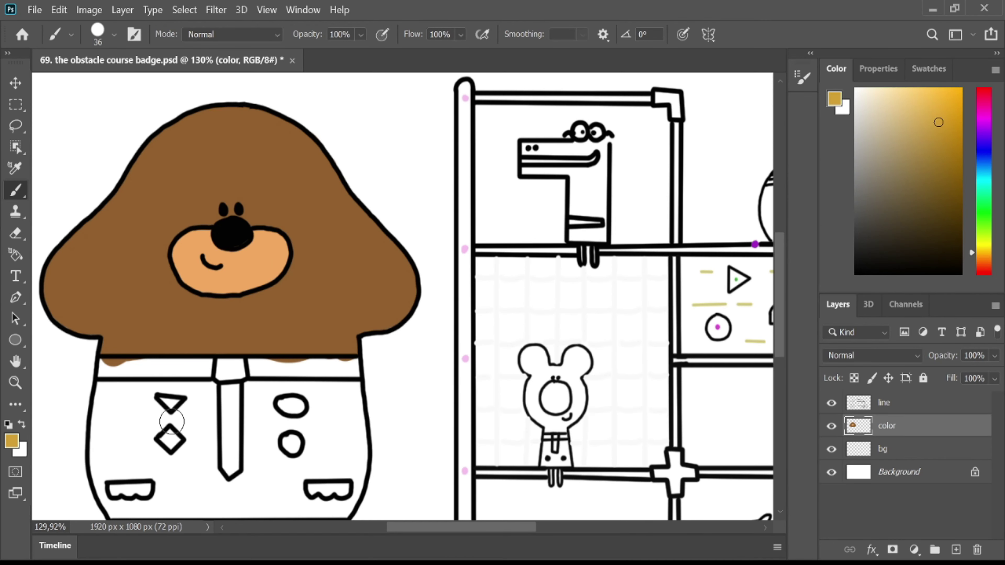
mouse_move(174, 422)
mouse_down()
mouse_move(204, 395)
mouse_move(278, 393)
mouse_move(99, 447)
mouse_move(123, 468)
mouse_move(223, 475)
mouse_move(350, 405)
mouse_move(301, 463)
mouse_up()
scroll(434, 302, down, 1)
scroll(289, 478, up, 2)
mouse_move(104, 432)
mouse_down()
mouse_move(254, 433)
mouse_move(403, 400)
mouse_move(390, 455)
mouse_up()
Paint the dog's collar and hanging tie bright yellow and the tie's knot teal
click(953, 91)
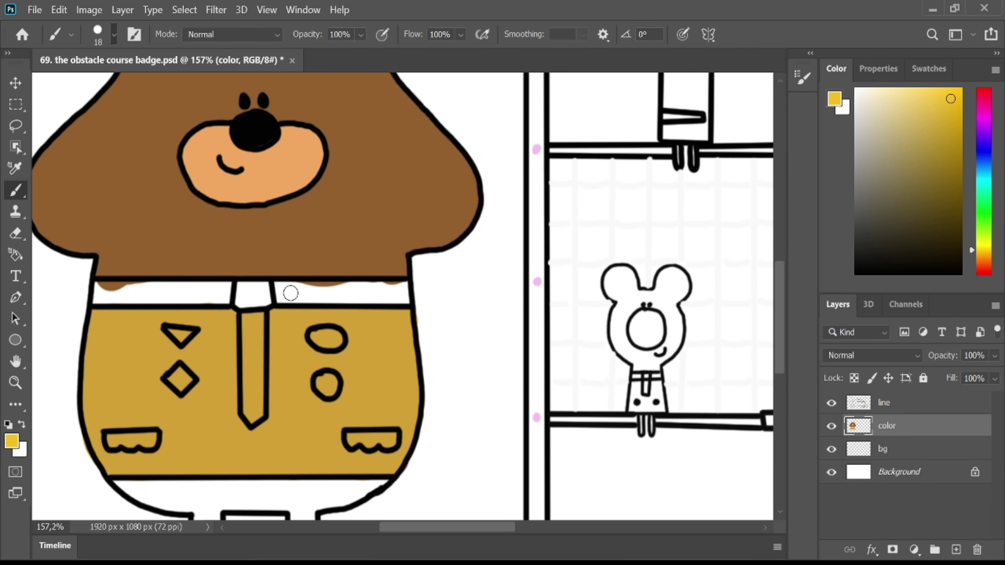
mouse_move(291, 294)
mouse_down()
mouse_move(404, 292)
mouse_move(300, 295)
mouse_up()
mouse_move(95, 292)
mouse_down()
mouse_move(163, 289)
mouse_move(228, 303)
mouse_up()
drag(249, 317, 252, 416)
click(938, 148)
drag(242, 297, 261, 288)
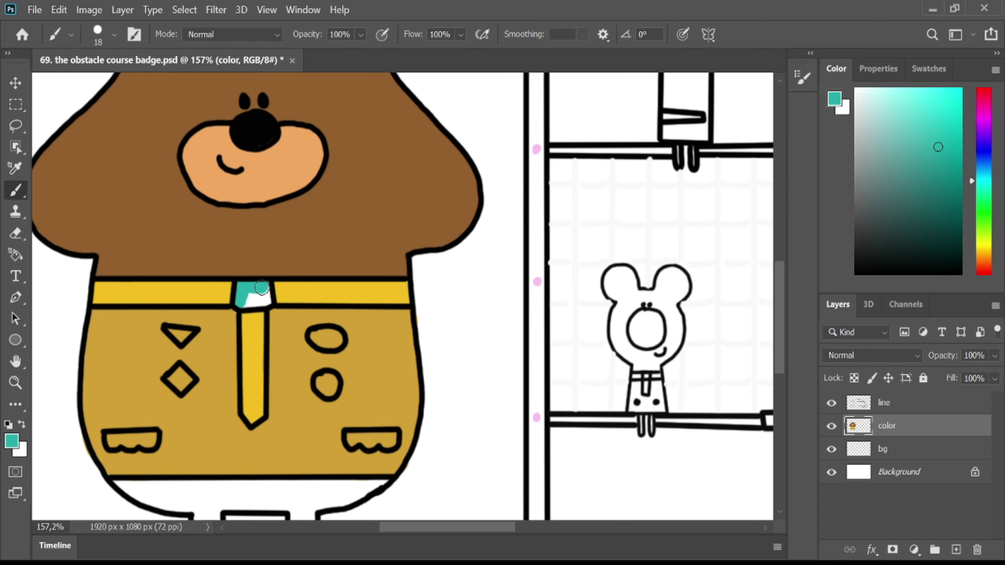
Fill the shirt badges: triangle bright green, diamond red, oval magenta and circle purple
click(984, 217)
click(937, 107)
drag(172, 331, 181, 336)
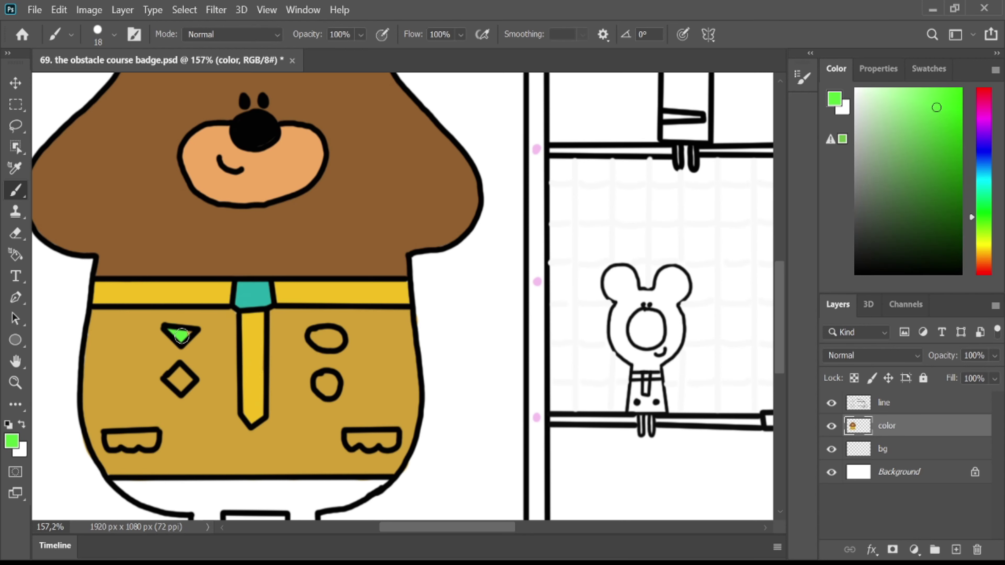
click(985, 272)
mouse_move(172, 376)
mouse_down()
mouse_move(189, 379)
mouse_move(181, 387)
mouse_up()
click(985, 102)
click(940, 102)
drag(315, 336, 321, 341)
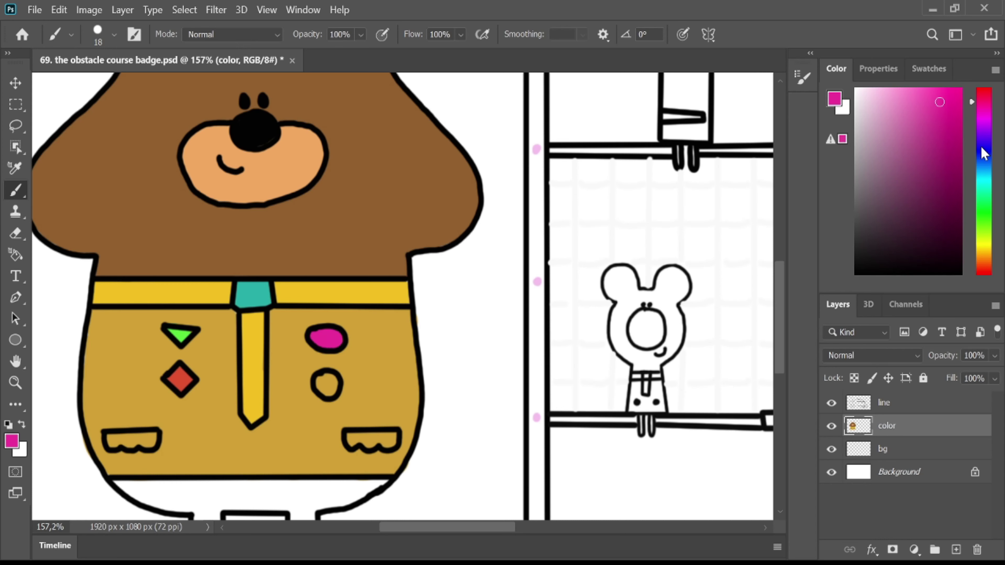
Sample the brown of the dog's head and paint both hands on the shirt with it
alt+click(404, 187)
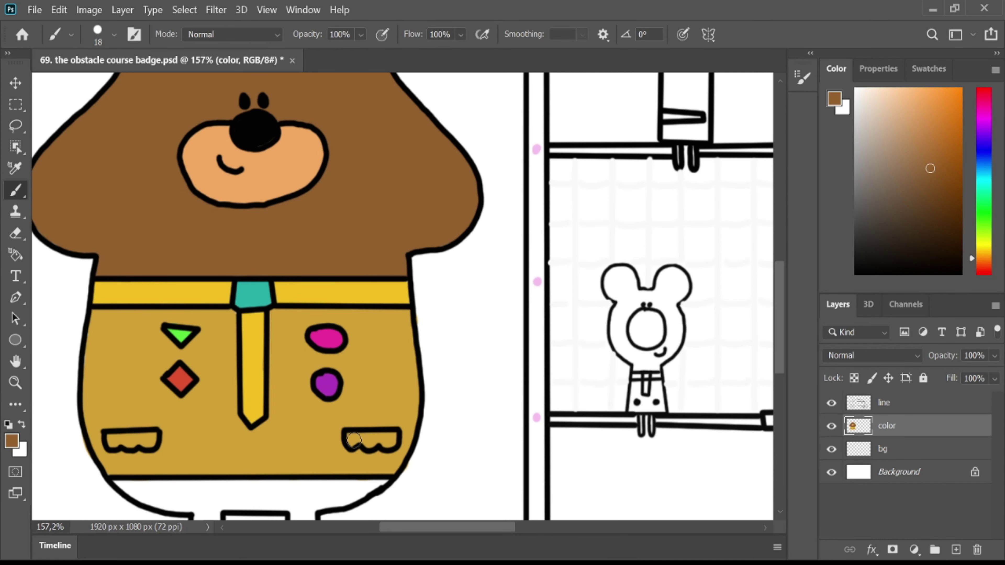
drag(392, 437, 349, 439)
drag(113, 440, 156, 431)
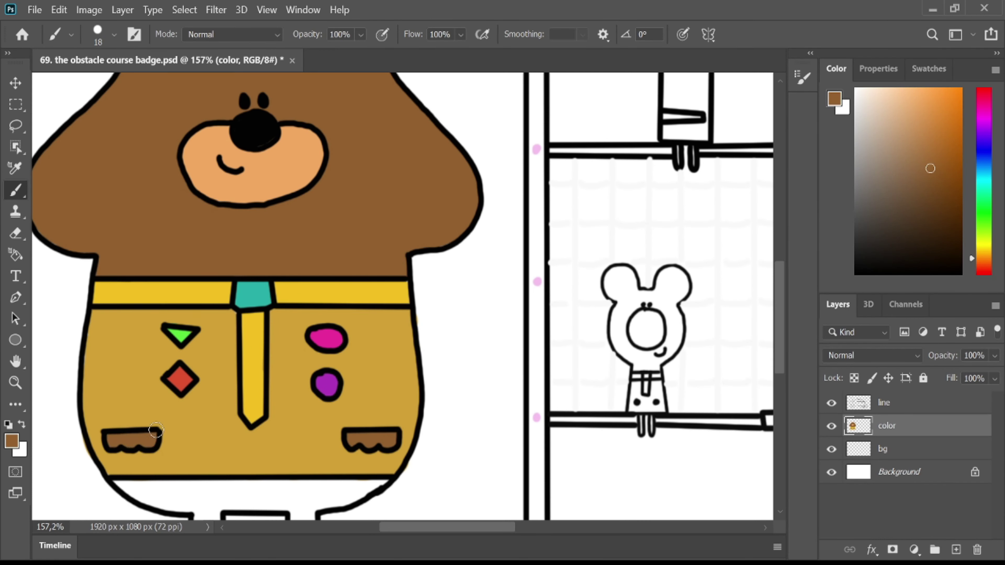
Paint the dog's lower body below the shirt in a golden orange-brown
click(985, 256)
click(946, 139)
mouse_move(114, 490)
mouse_down()
mouse_move(341, 496)
mouse_move(208, 503)
mouse_up()
Paint both of the dog's legs golden orange-brown and its feet in the brown sampled from the head
scroll(189, 483, down, 5)
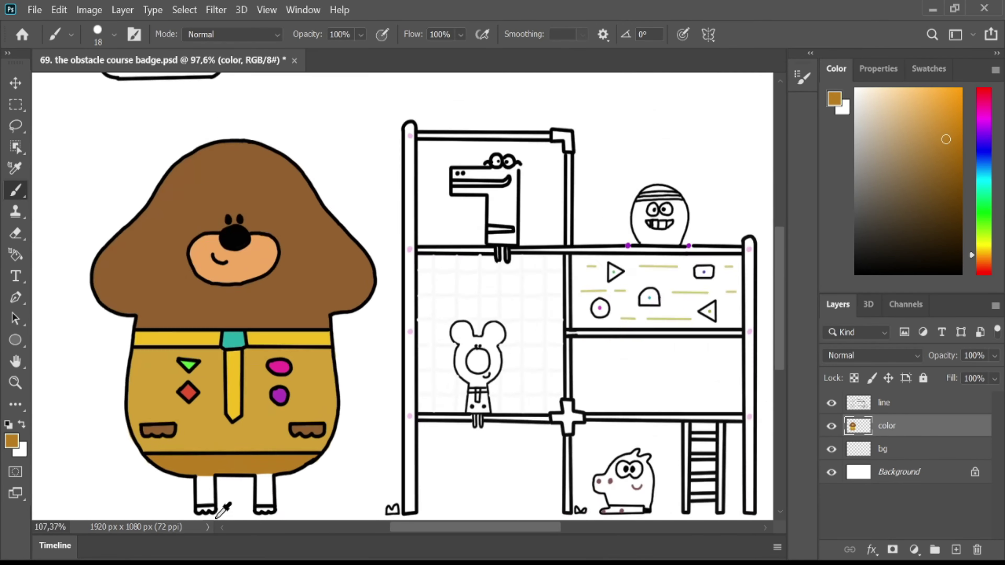
scroll(223, 507, up, 10)
drag(174, 417, 204, 474)
mouse_move(331, 407)
mouse_down()
mouse_move(353, 434)
mouse_move(343, 474)
mouse_move(358, 495)
mouse_up()
alt+click(463, 284)
drag(174, 494, 203, 492)
Paint the climbing frame's tall post nearest the dog magenta along its full height
scroll(523, 437, down, 4)
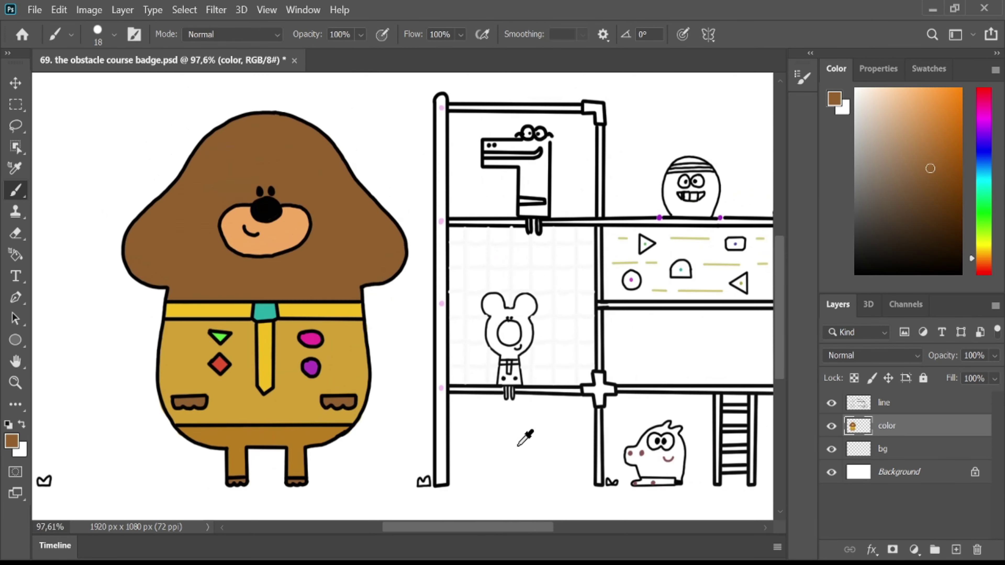
scroll(468, 304, up, 2)
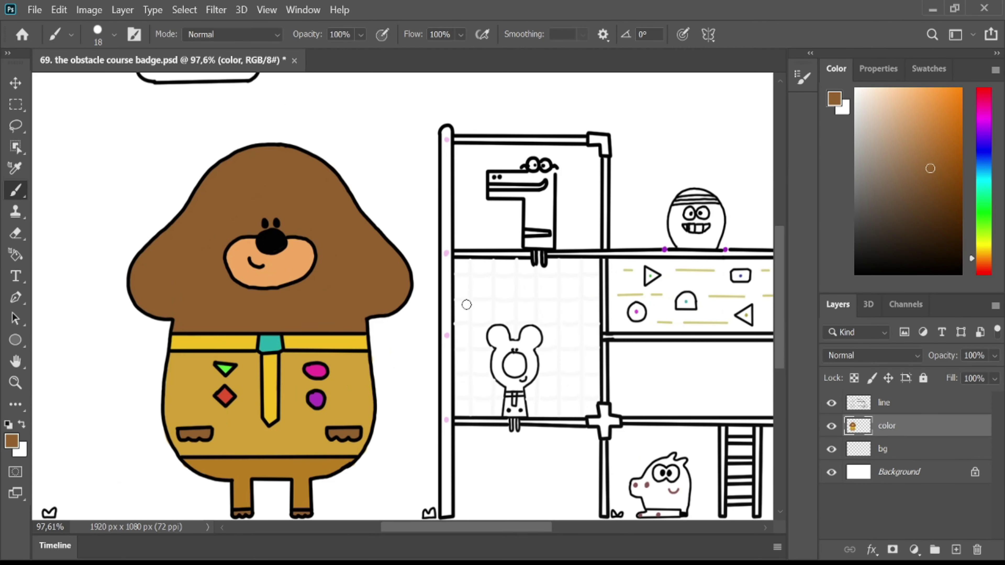
click(983, 99)
drag(440, 132, 444, 247)
drag(447, 295, 445, 512)
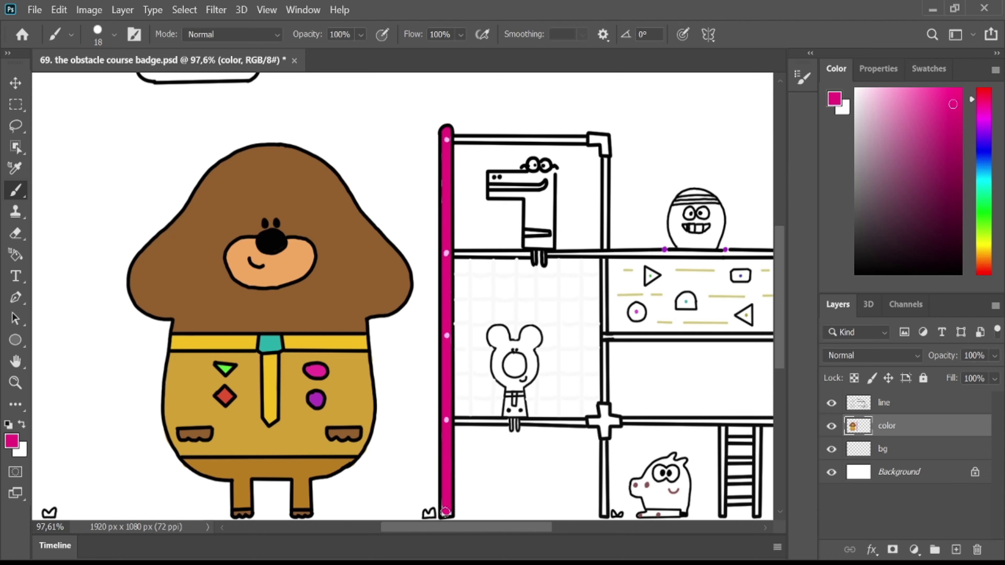
Paint the climbing frame's top bar orange with a size 10 brush and its corner joint teal blue
click(984, 260)
click(951, 98)
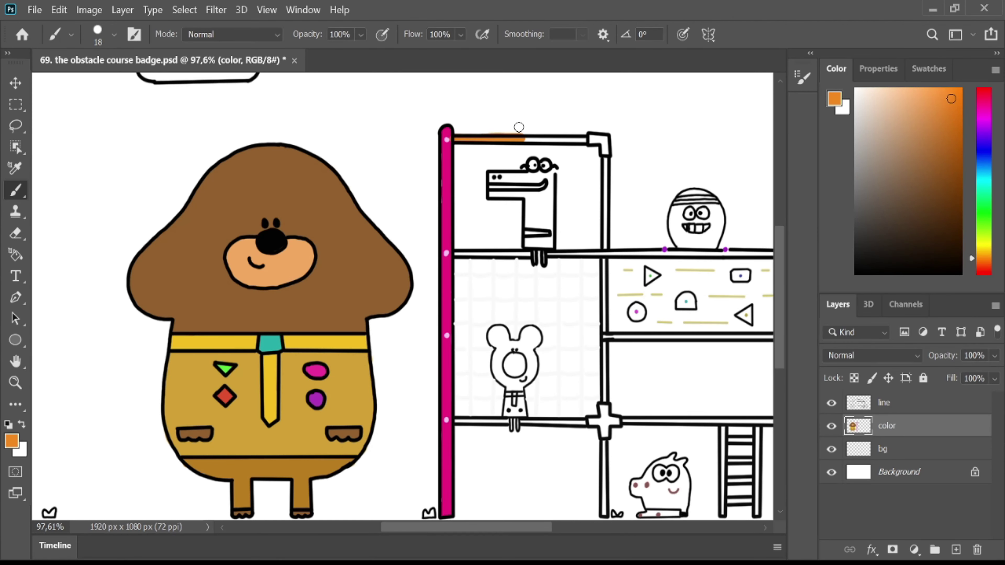
key(ctrl+z)
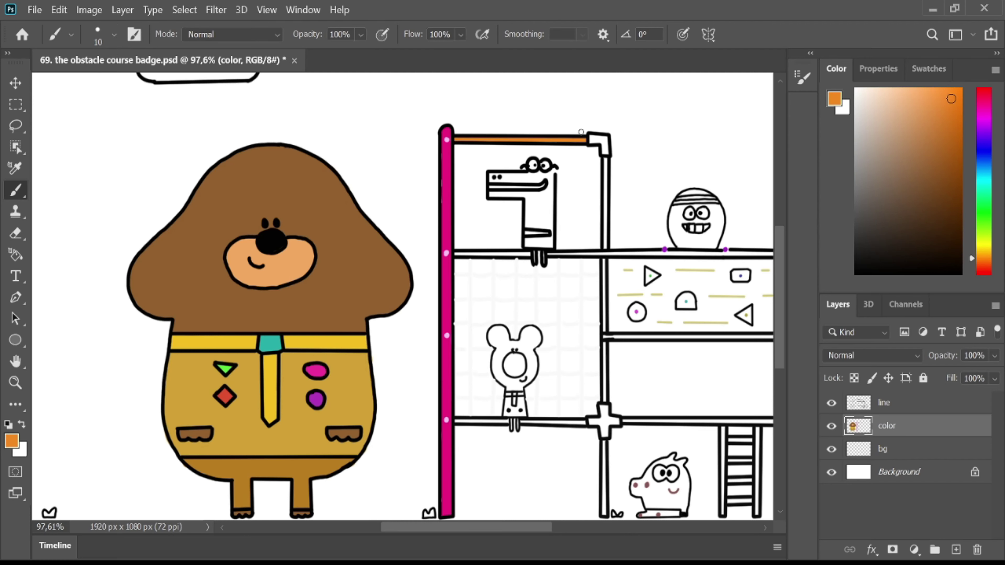
click(984, 172)
click(947, 132)
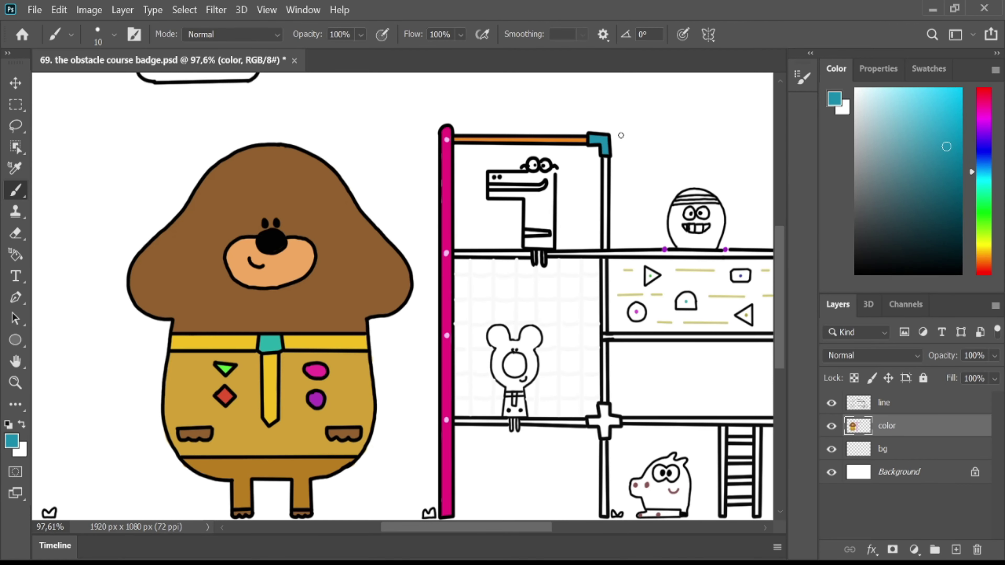
Paint the frame's middle post green down to the cross-shaped joint and the joint itself pink
click(984, 213)
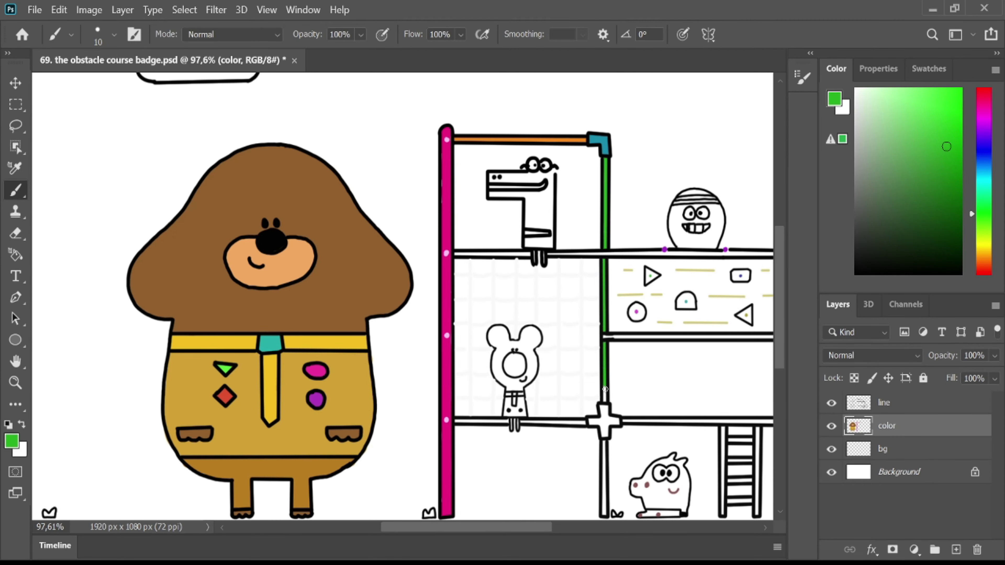
click(984, 98)
click(923, 97)
drag(589, 422, 604, 422)
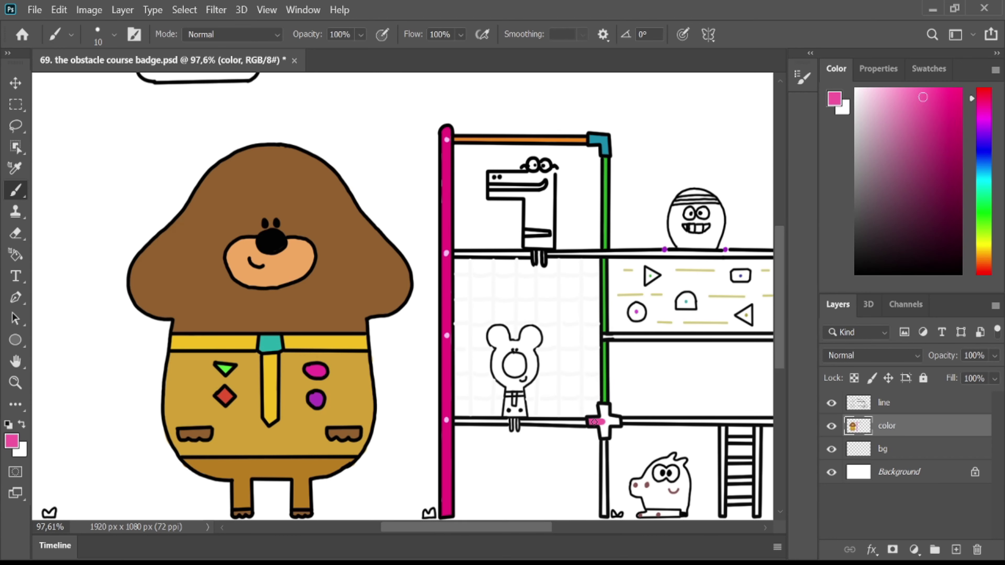
Sample the top bar's orange and paint the frame's lower horizontal bar on both sides of the cross joint
alt+click(542, 139)
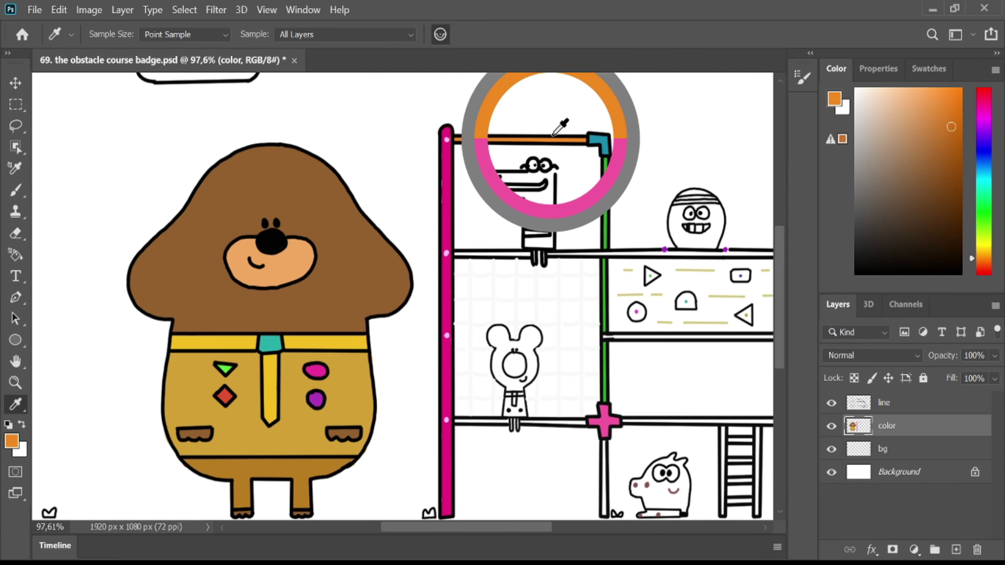
scroll(446, 343, down, 2)
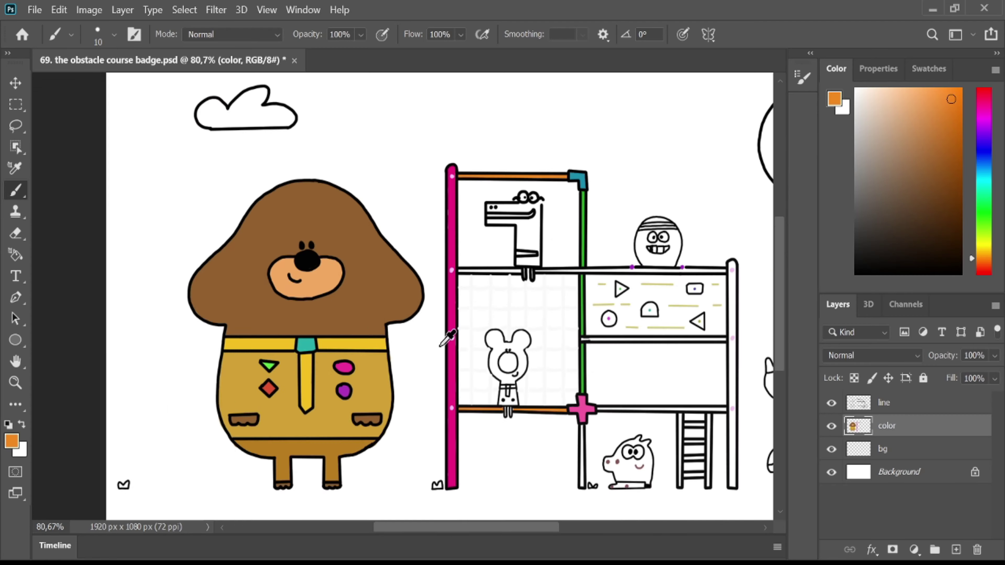
drag(720, 425, 595, 409)
scroll(594, 409, up, 3)
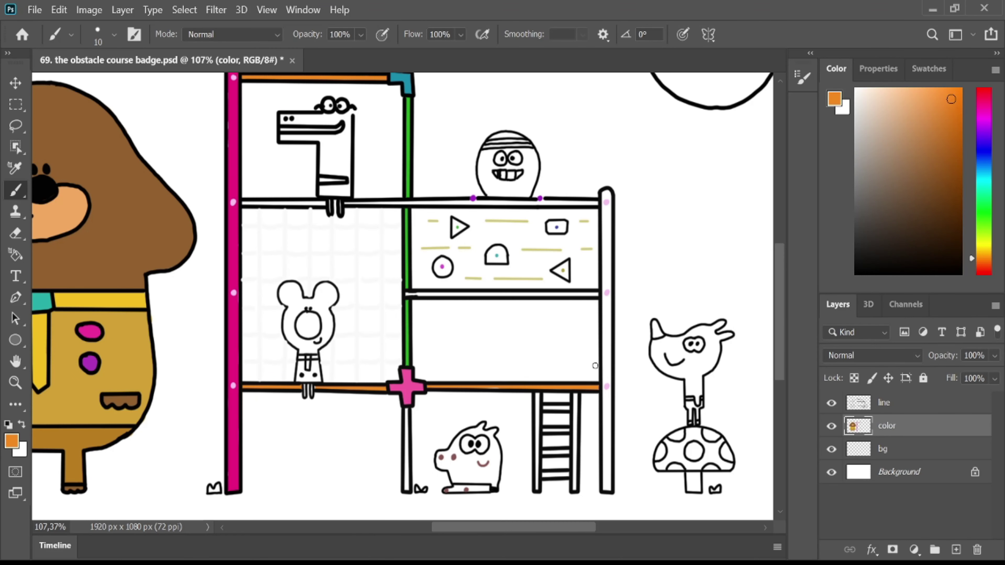
Paint the middle post below the cross joint in its sampled green and the two unpainted horizontal bars bright cyan
alt+click(409, 328)
drag(407, 410, 407, 463)
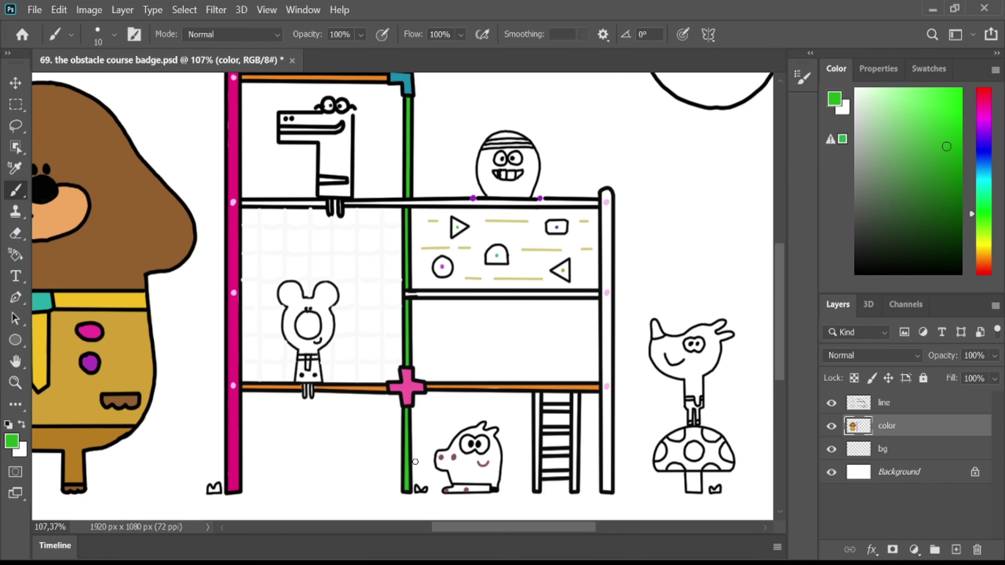
click(984, 177)
click(951, 100)
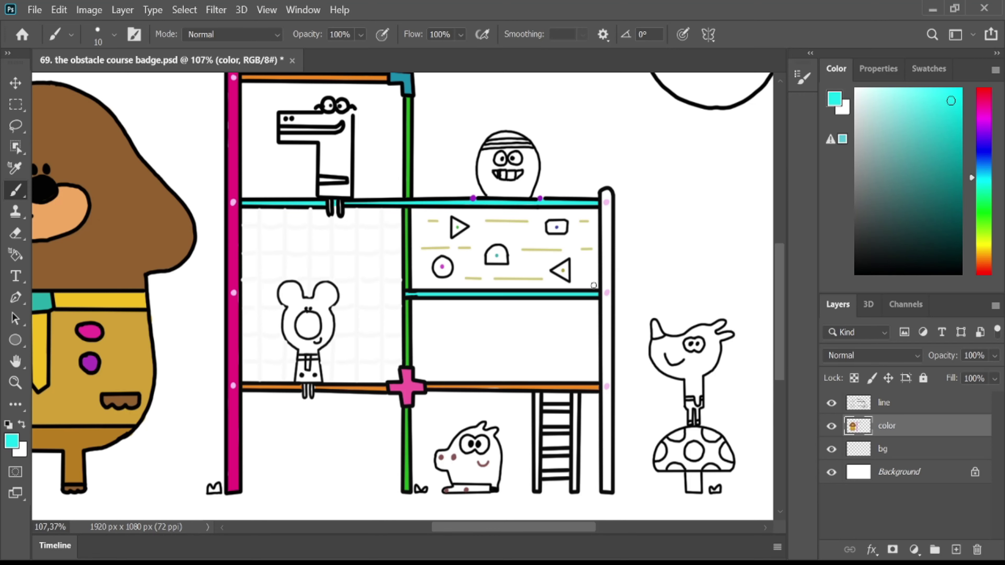
Paint the frame's far post in the sampled magenta with a size 17 brush and the ladder in the sampled orange
alt+click(234, 234)
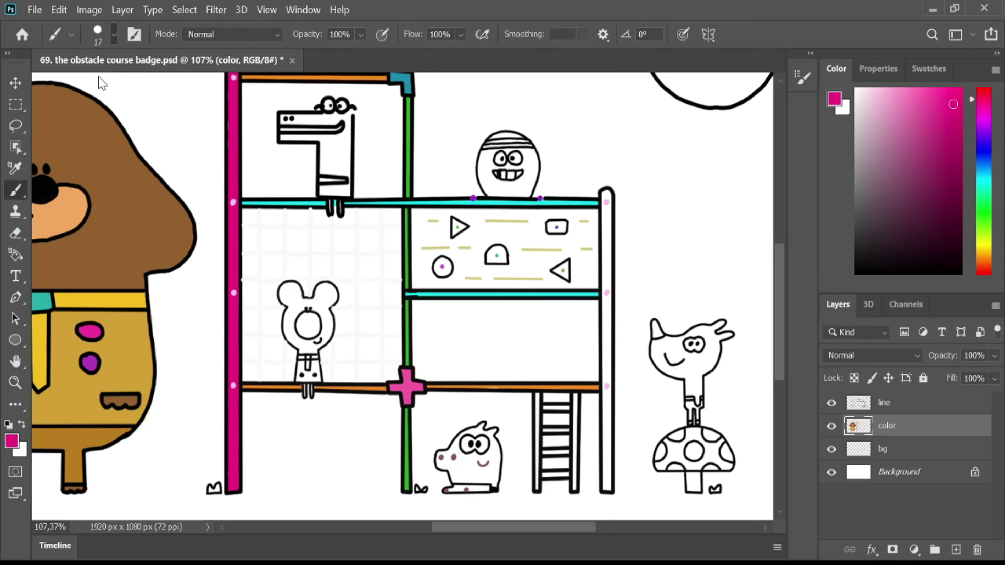
drag(607, 194, 608, 491)
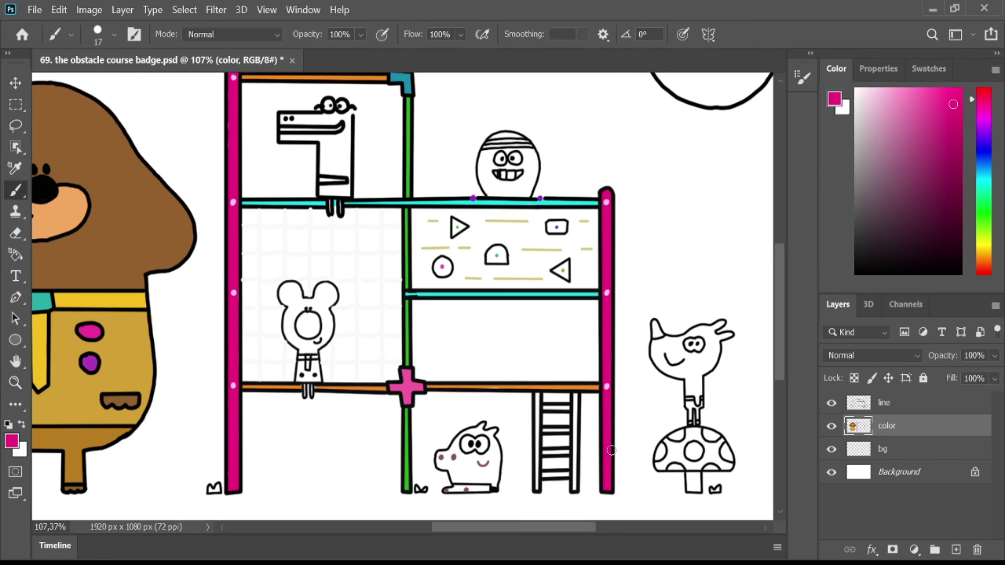
alt+click(442, 388)
drag(538, 394, 538, 420)
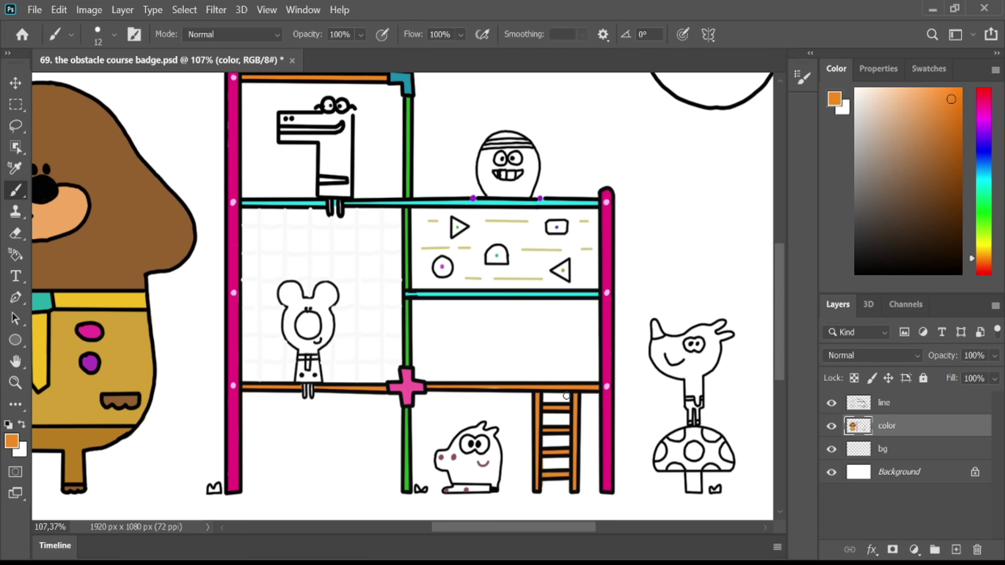
Enlarge the brush to 34 and fill the climbing wall panel between the cyan bars with light peach
click(894, 97)
key(bracketright)
key(bracketright)
mouse_move(419, 220)
mouse_down()
mouse_move(589, 226)
mouse_move(441, 232)
mouse_move(421, 280)
mouse_move(423, 218)
mouse_move(452, 234)
mouse_move(433, 278)
mouse_move(590, 252)
mouse_move(586, 281)
mouse_move(509, 261)
mouse_up()
scroll(527, 215, down, 1)
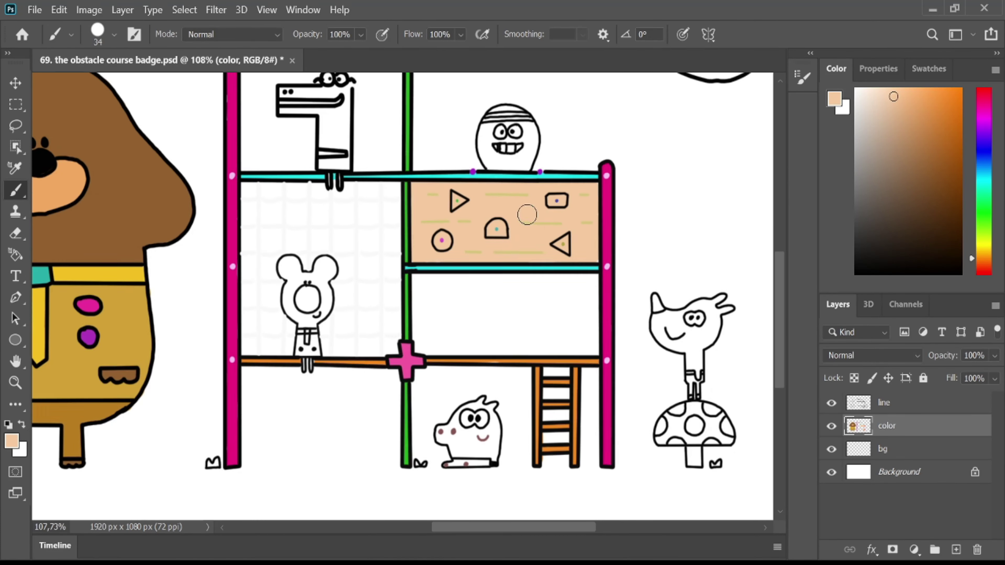
Fill the climbing wall's upper triangle hold dark green and its round hold magenta with a size 10 brush
scroll(572, 220, up, 5)
click(984, 213)
click(926, 169)
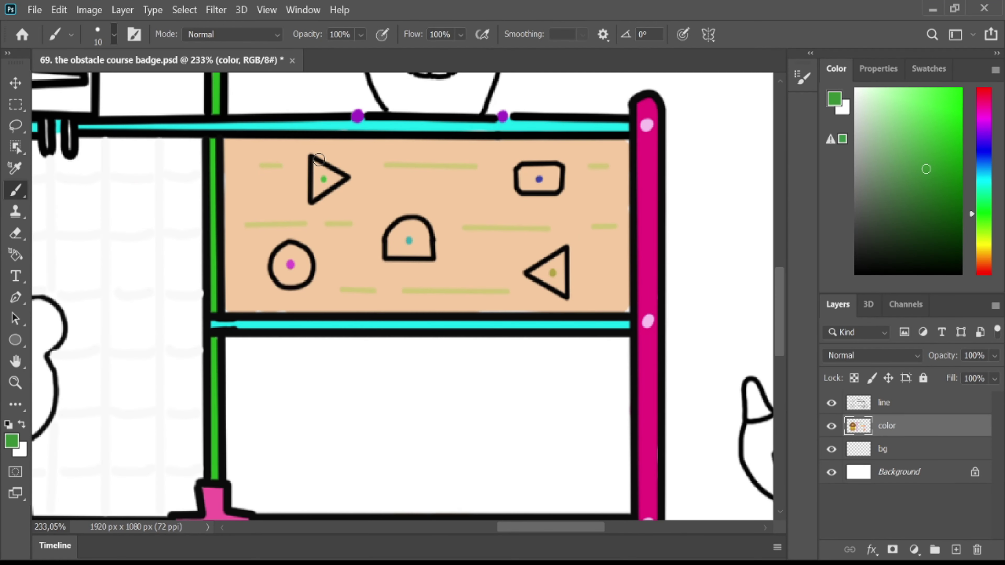
drag(318, 160, 332, 182)
alt+click(290, 265)
drag(277, 254, 302, 277)
Fill the climbing wall's arch hold sky blue, its rectangular hold light blue and its lower triangle lime green
alt+click(409, 240)
mouse_move(396, 242)
mouse_down()
mouse_move(403, 253)
mouse_move(428, 249)
mouse_up()
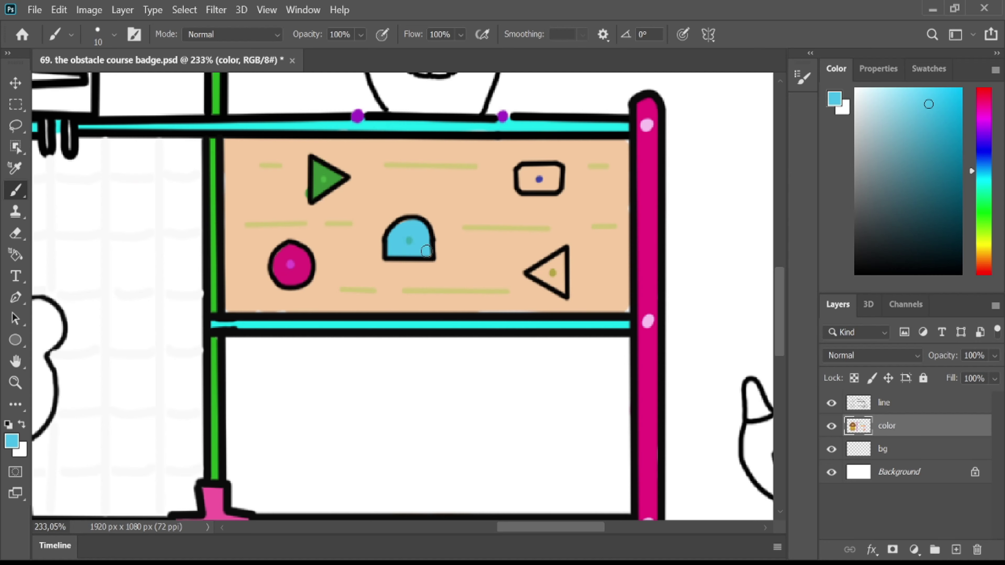
alt+click(539, 179)
drag(527, 176, 533, 185)
click(984, 229)
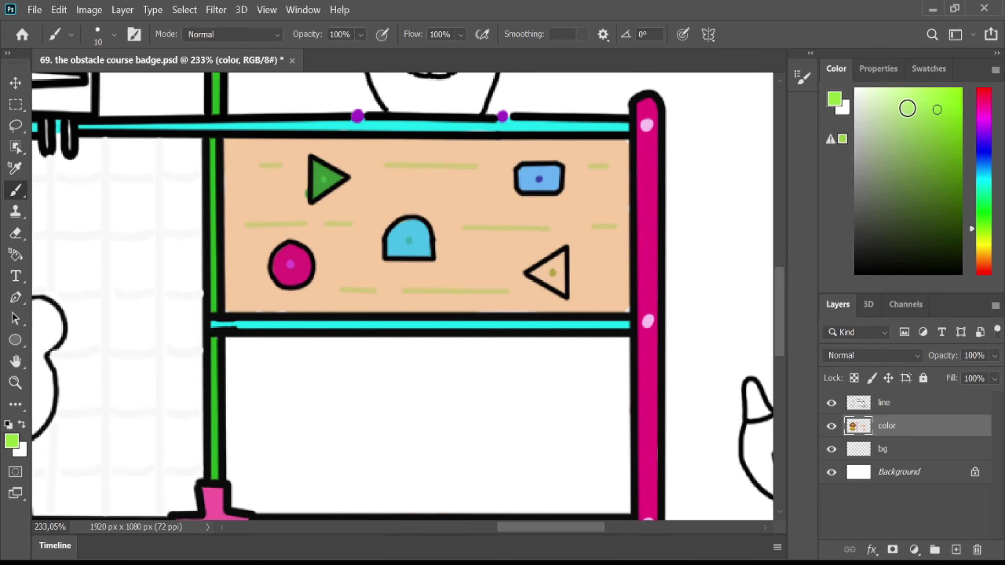
Sample the purple of the octopus's hand dots and paint its whole body above the climbing wall
scroll(531, 262, down, 10)
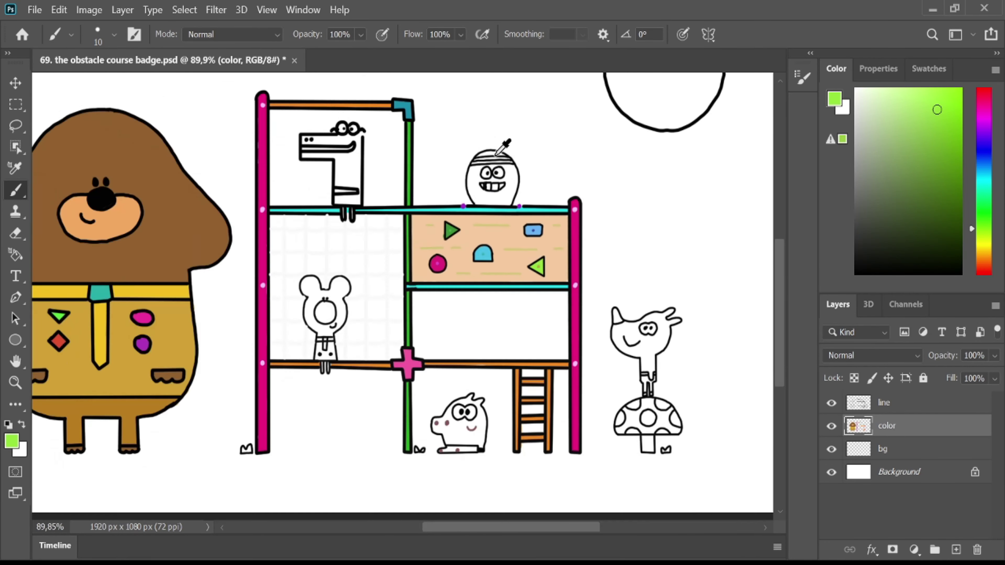
scroll(496, 149, up, 11)
alt+click(402, 312)
mouse_move(434, 257)
mouse_down()
mouse_move(457, 166)
mouse_move(447, 236)
mouse_move(496, 237)
mouse_move(513, 186)
mouse_move(484, 167)
mouse_move(515, 172)
mouse_move(545, 273)
mouse_up()
mouse_move(435, 272)
mouse_down()
mouse_move(522, 265)
mouse_move(438, 278)
mouse_move(464, 301)
mouse_move(506, 299)
mouse_up()
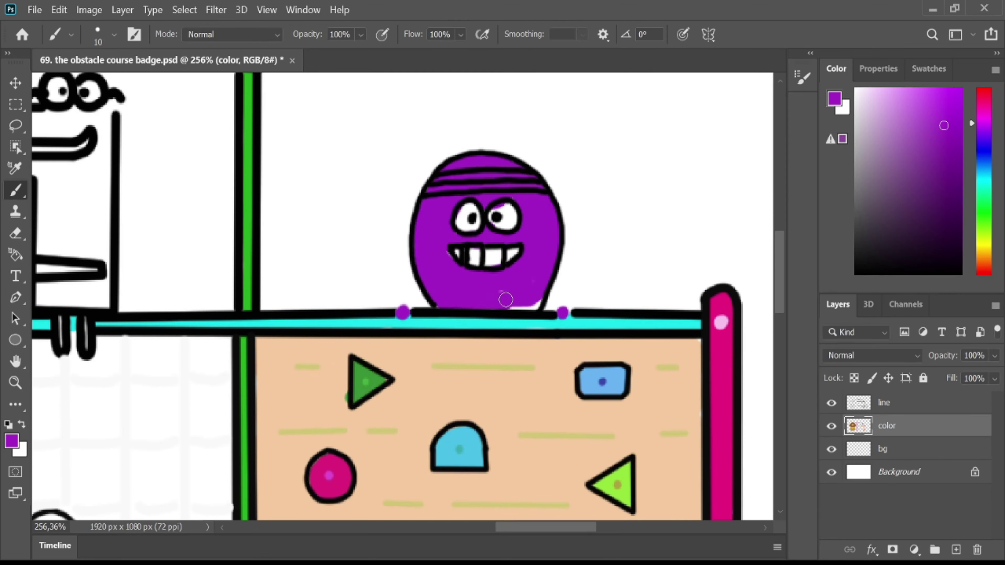
Paint the purple octopus's eyes and teeth pale lavender
click(862, 96)
mouse_move(469, 210)
mouse_down()
mouse_move(466, 224)
mouse_move(498, 224)
mouse_up()
drag(490, 254, 477, 257)
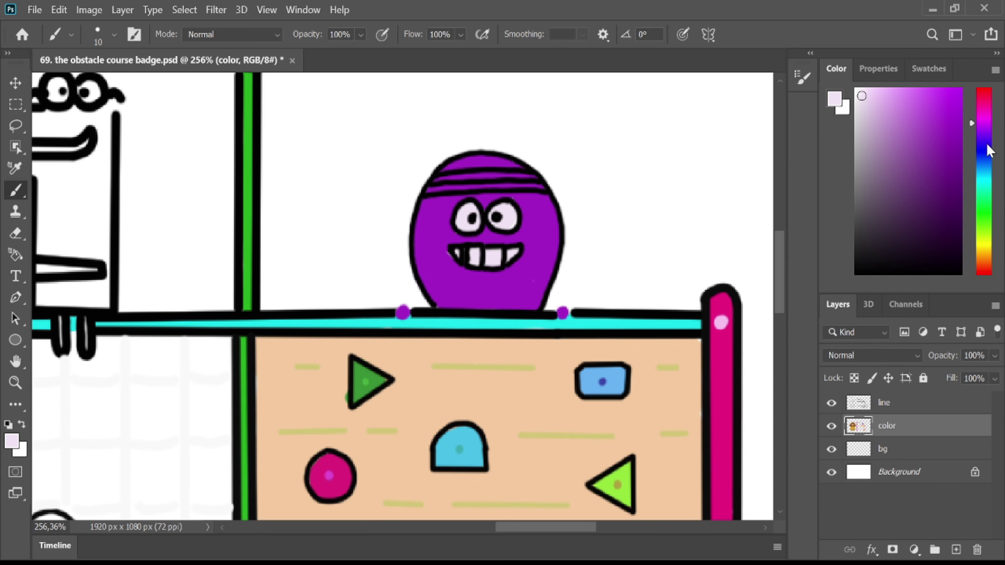
Colour the octopus's headband with a pink upper stripe and a yellow lower stripe
click(984, 245)
drag(436, 177, 536, 181)
click(942, 99)
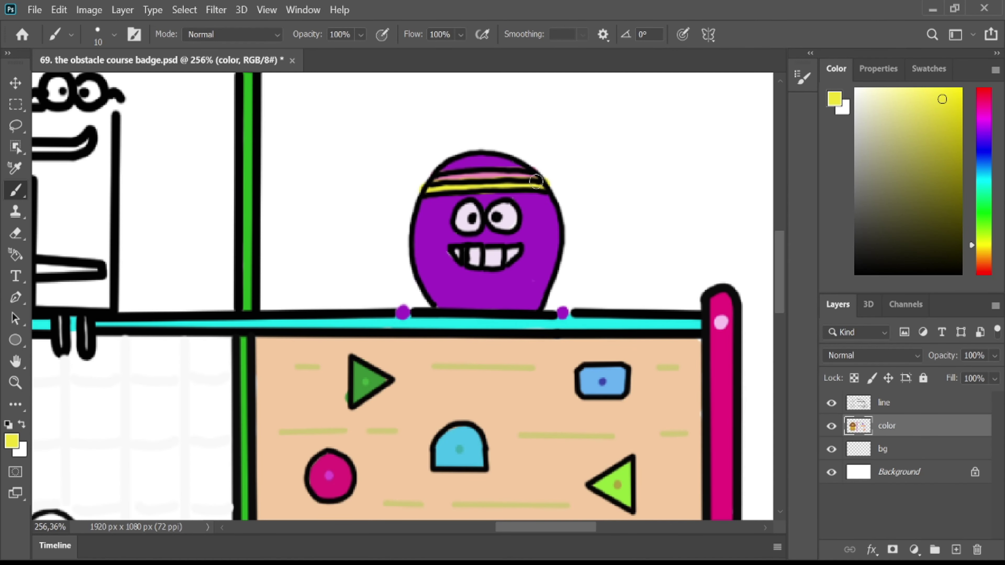
Paint the crocodile's head and body dark green, leaving its mouth, waistband and shorts uncoloured
scroll(420, 332, down, 8)
scroll(428, 180, up, 8)
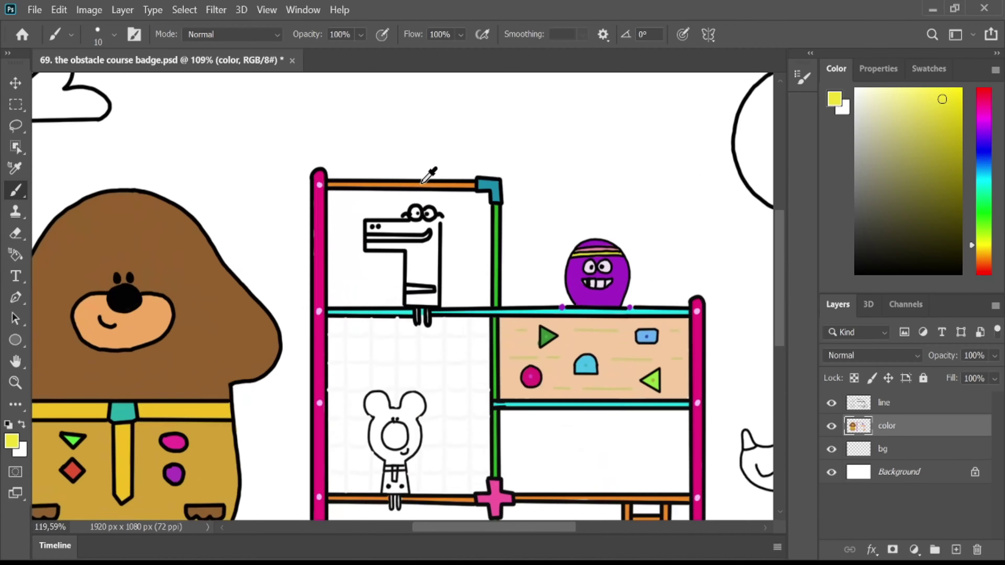
click(984, 216)
click(948, 180)
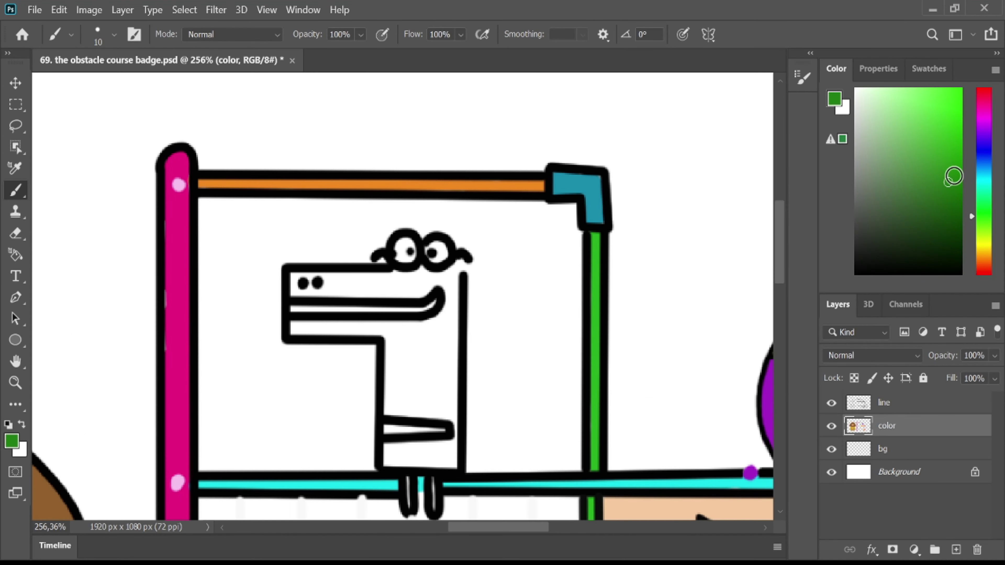
mouse_move(300, 285)
mouse_down()
mouse_move(411, 275)
mouse_move(413, 286)
mouse_move(453, 299)
mouse_move(379, 329)
mouse_move(311, 327)
mouse_move(450, 321)
mouse_move(390, 383)
mouse_move(409, 356)
mouse_move(411, 380)
mouse_move(437, 365)
mouse_move(443, 406)
mouse_up()
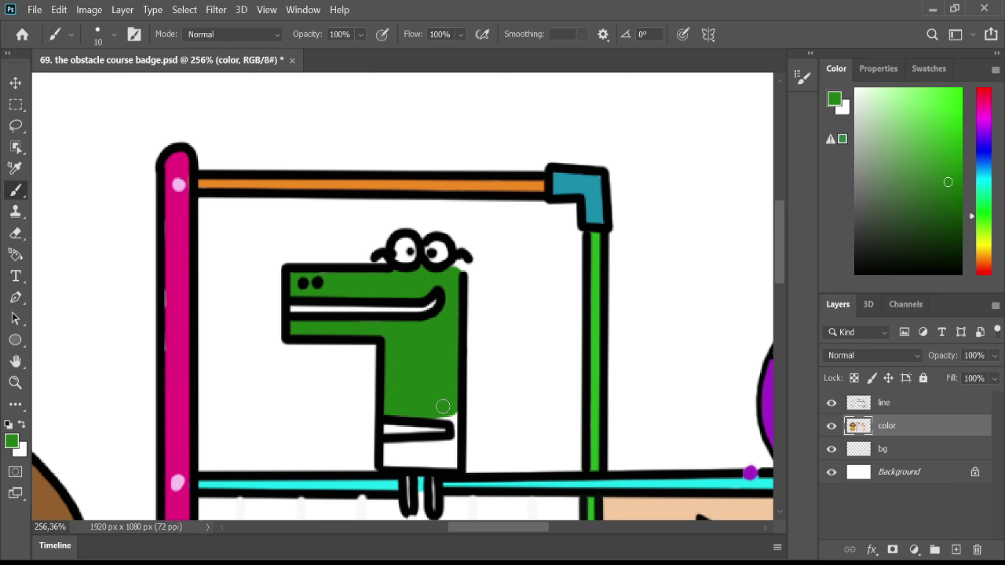
Colour the crocodile's waistband golden yellow and shorts turquoise, with off-white eyes and teeth
click(983, 248)
click(947, 110)
mouse_move(387, 429)
mouse_down()
mouse_move(435, 428)
mouse_move(442, 463)
mouse_up()
click(983, 184)
alt+click(377, 311)
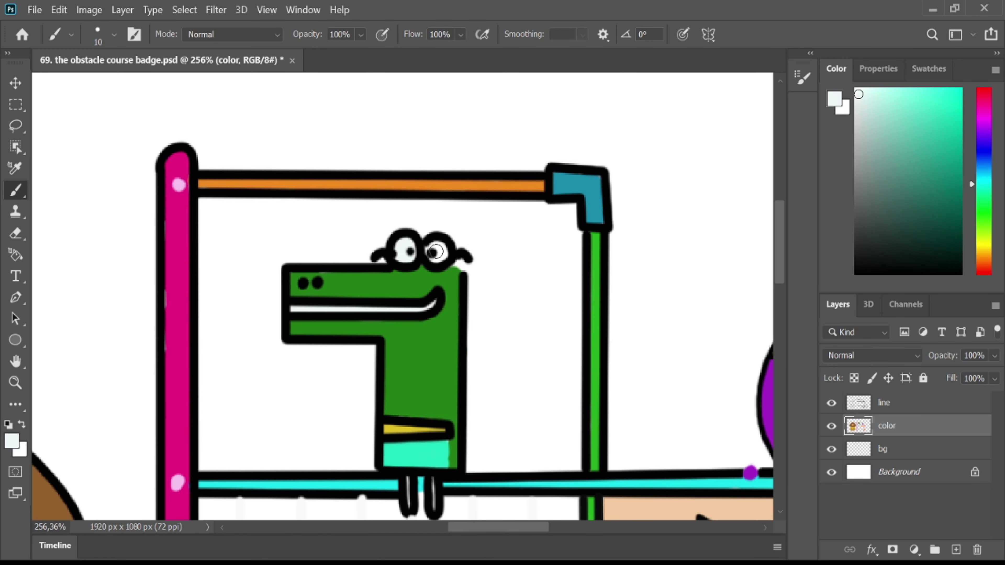
Paint the round-eared character's head and ears golden brown and its large round nose dark purple
scroll(396, 465, down, 5)
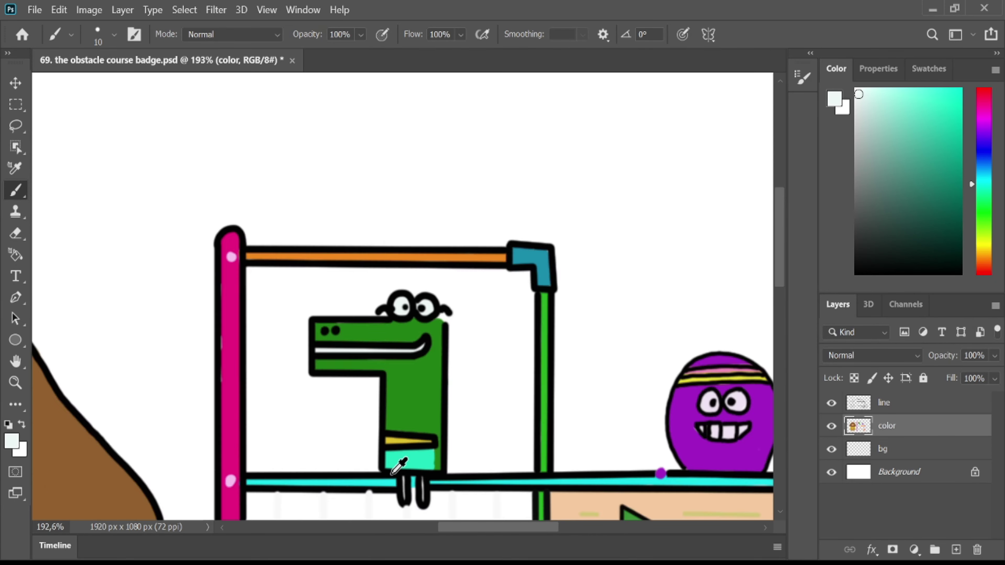
scroll(392, 464, up, 5)
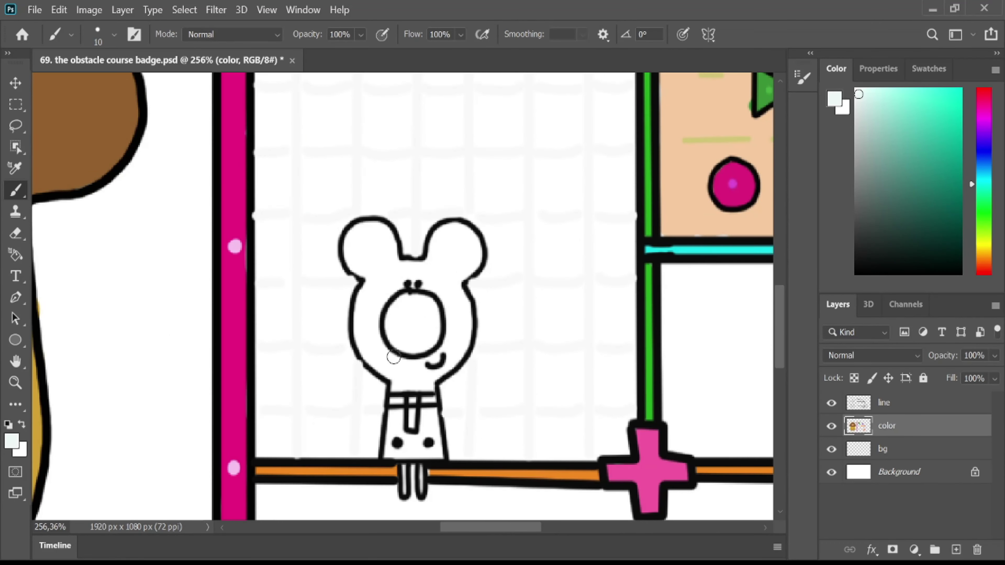
click(984, 262)
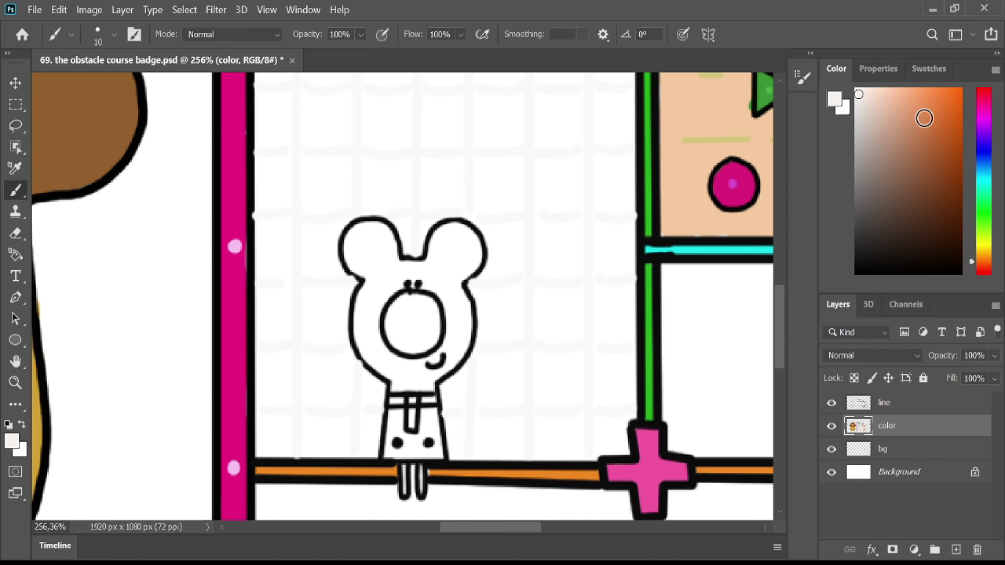
drag(925, 118, 936, 127)
mouse_move(374, 293)
mouse_down()
mouse_move(353, 236)
mouse_move(382, 244)
mouse_move(365, 299)
mouse_move(436, 246)
mouse_move(479, 255)
mouse_move(452, 241)
mouse_move(436, 282)
mouse_move(444, 289)
mouse_move(436, 359)
mouse_move(465, 309)
mouse_move(434, 346)
mouse_move(361, 329)
mouse_move(375, 332)
mouse_move(393, 372)
mouse_move(413, 369)
mouse_move(410, 382)
mouse_move(462, 337)
mouse_up()
drag(982, 255, 982, 112)
click(945, 203)
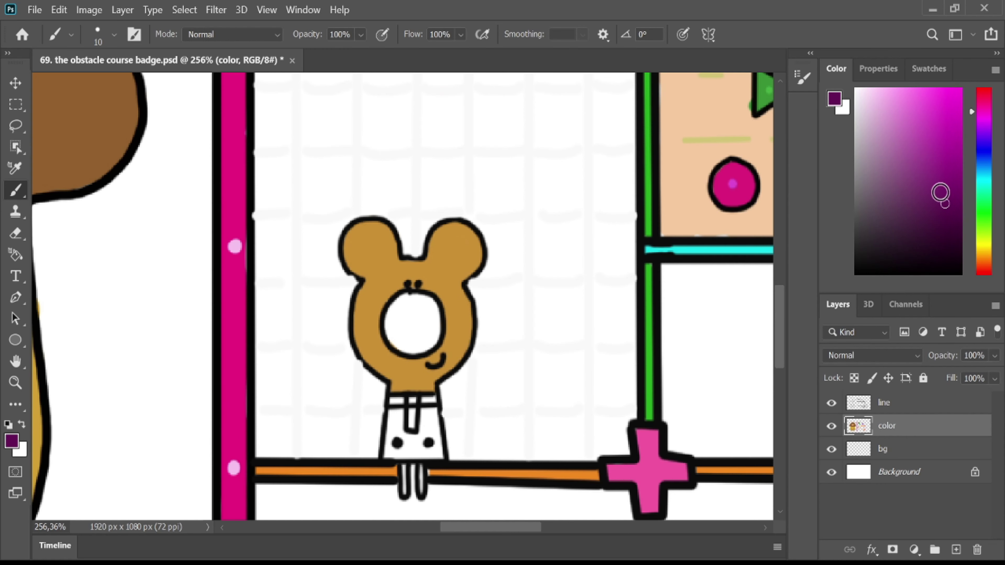
mouse_move(395, 333)
mouse_down()
mouse_move(420, 303)
mouse_move(429, 308)
mouse_move(389, 326)
mouse_move(404, 347)
mouse_move(419, 328)
mouse_up()
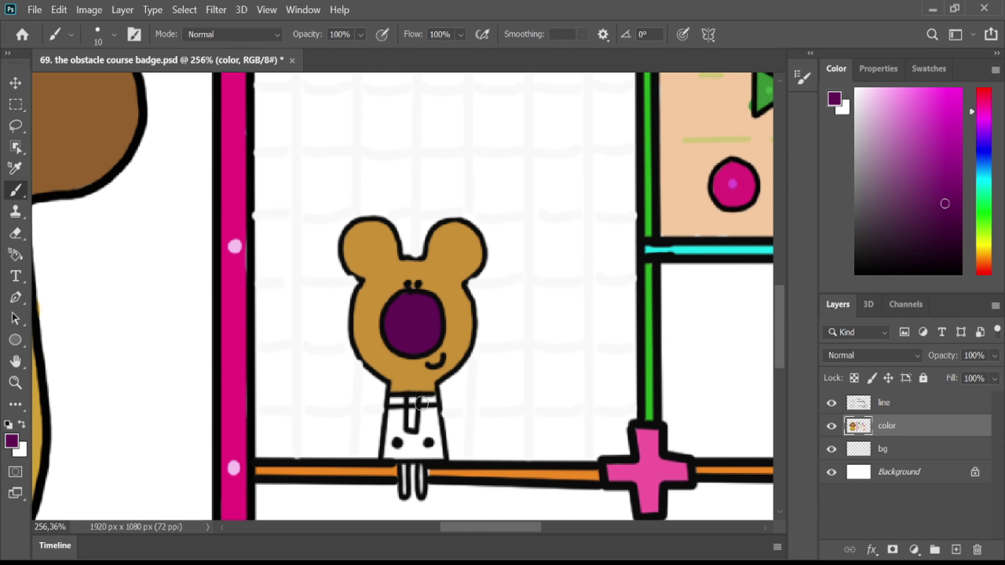
Paint the round-eared character's dress and legs pink and its feet dark maroon
click(983, 99)
click(902, 95)
mouse_move(395, 406)
mouse_down()
mouse_move(409, 416)
mouse_move(415, 401)
mouse_move(404, 489)
mouse_up()
drag(422, 466, 422, 490)
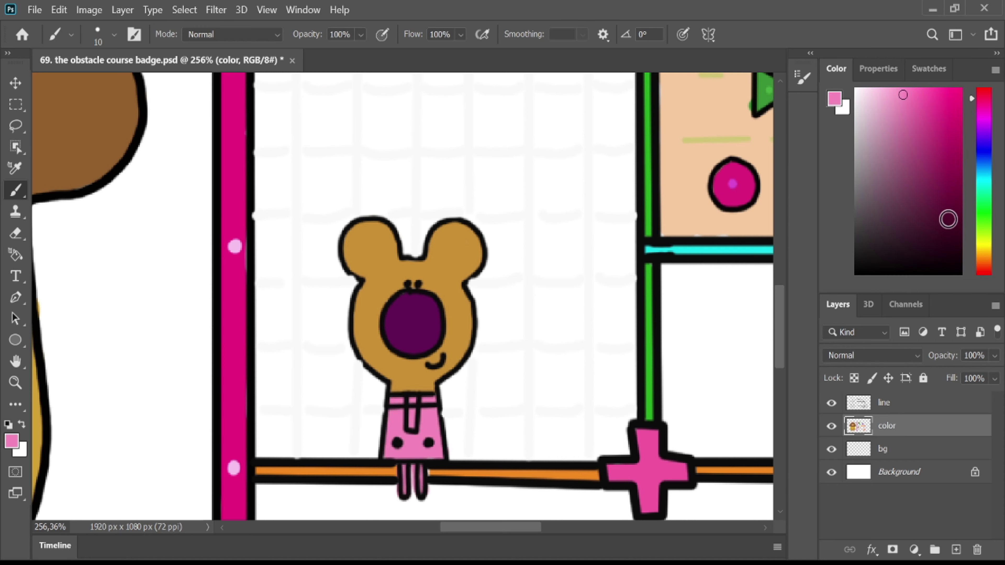
click(948, 193)
click(422, 491)
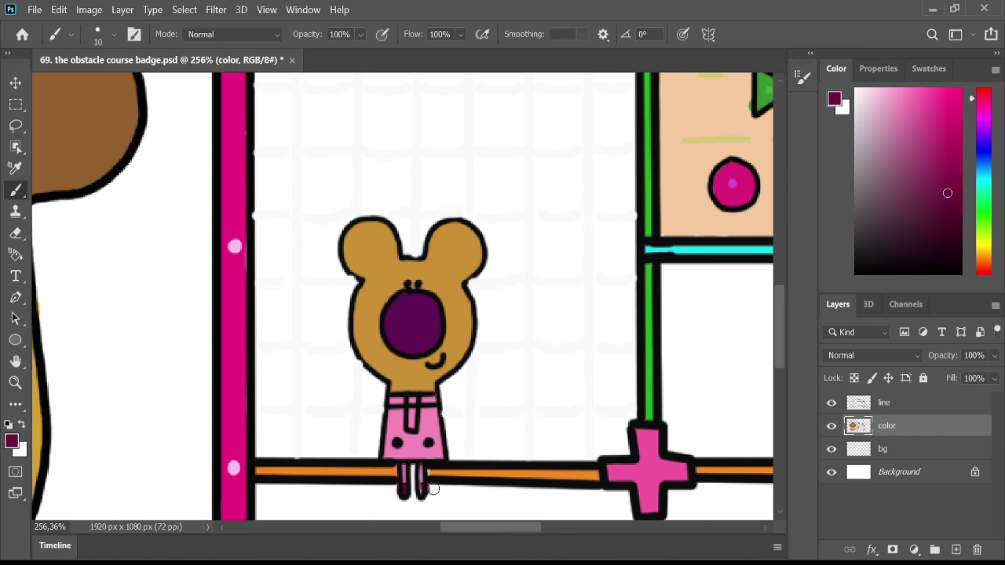
Colour the round-eared character's scarf yellow and the scarf's knot crimson
click(983, 248)
click(947, 98)
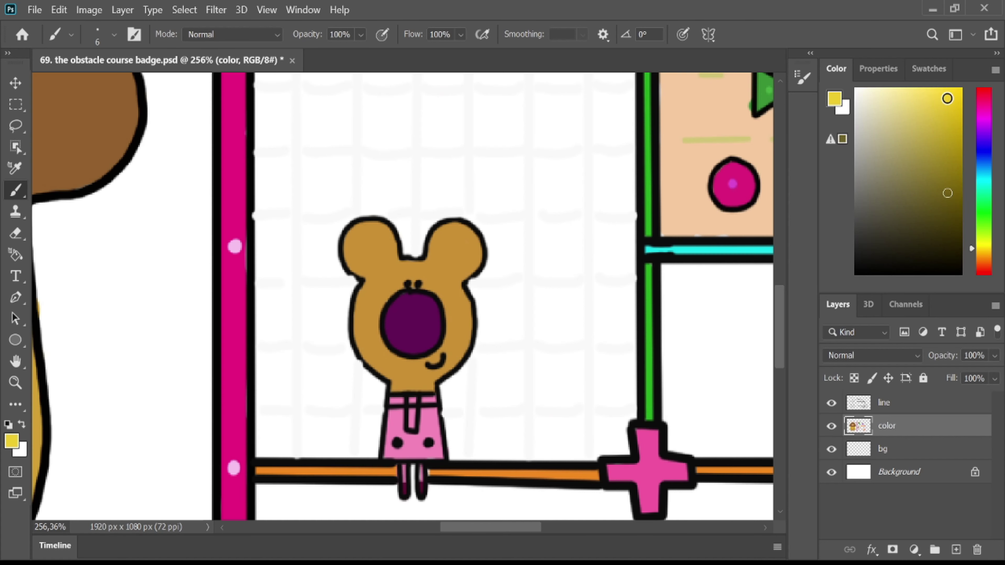
drag(411, 413, 412, 427)
click(983, 95)
click(957, 97)
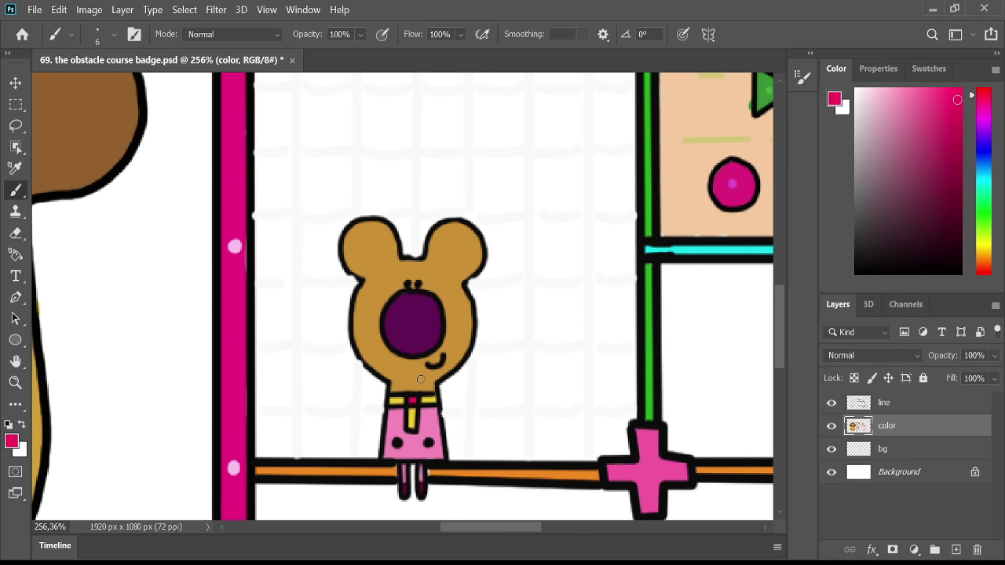
Paint the hippo's head and body pale greyish pink beside the ladder, using a 15 px brush
alt+click(505, 471)
scroll(450, 453, down, 6)
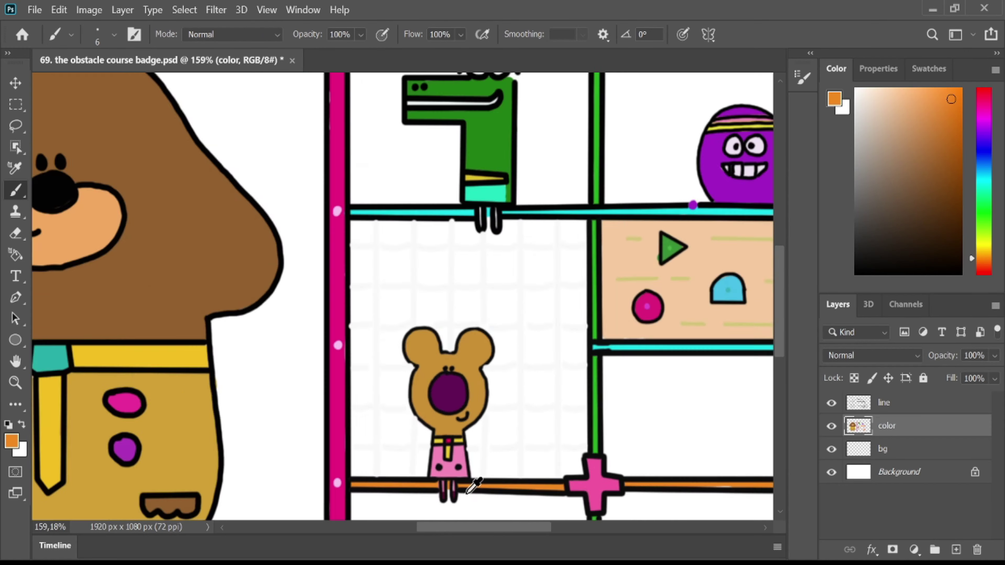
scroll(501, 446, up, 6)
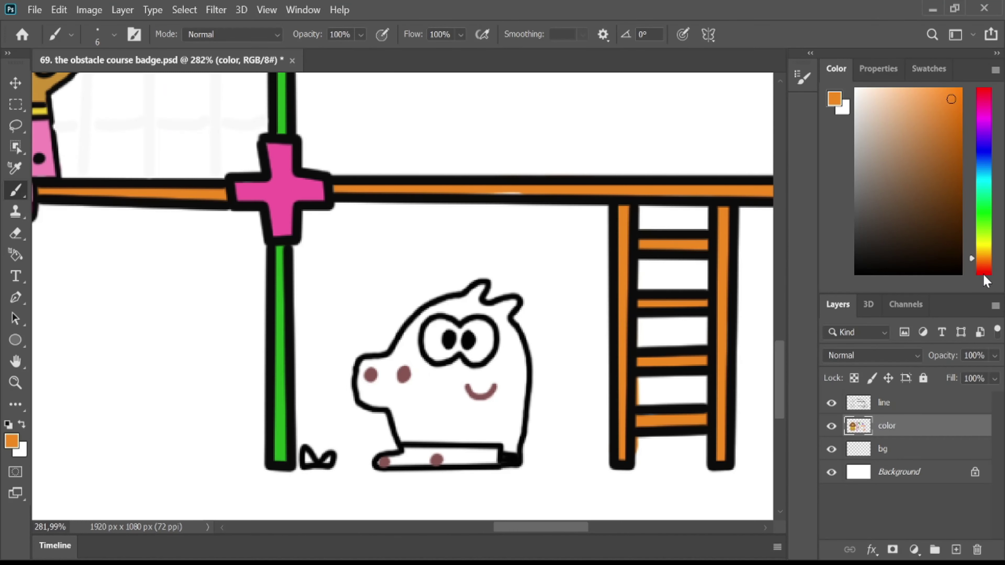
click(984, 274)
click(862, 130)
drag(414, 342, 367, 383)
drag(114, 70, 125, 70)
mouse_move(392, 371)
mouse_down()
mouse_move(470, 301)
mouse_move(505, 310)
mouse_up()
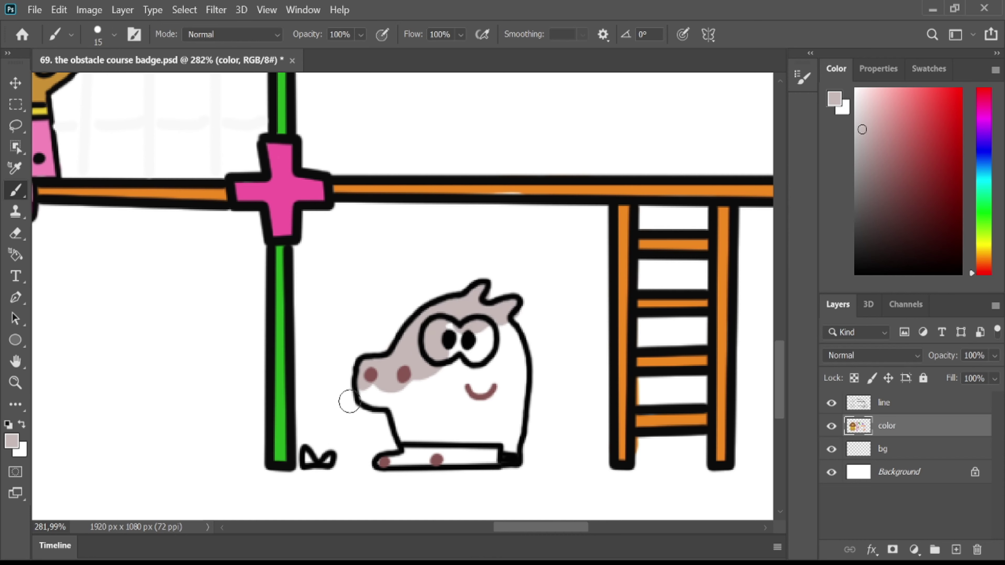
mouse_move(475, 341)
mouse_down()
mouse_move(379, 428)
mouse_move(510, 416)
mouse_move(517, 394)
mouse_up()
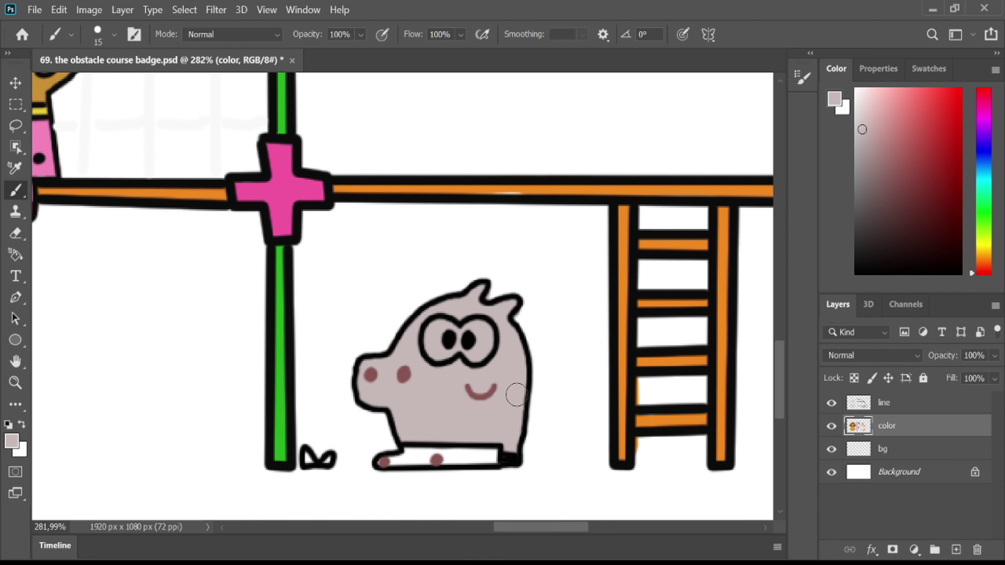
Paint the hippo's eyes off-white and the flat strip beneath its body orange-red
click(859, 94)
drag(431, 334, 472, 354)
click(985, 264)
click(941, 109)
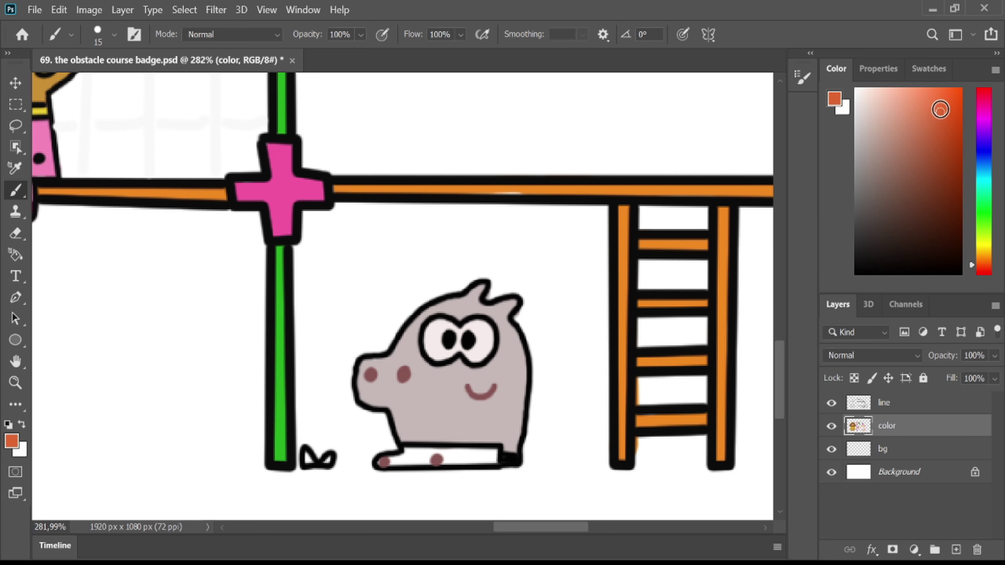
drag(381, 465, 490, 455)
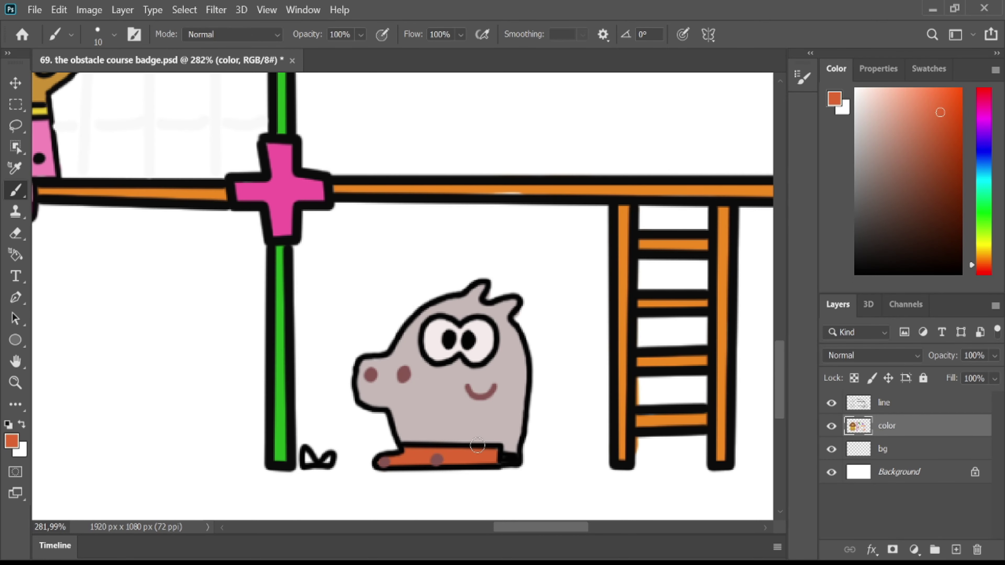
Paint the rhino's head, ears and body light cyan, leaving the horn and trousers uncoloured
scroll(408, 413, down, 9)
scroll(705, 308, up, 13)
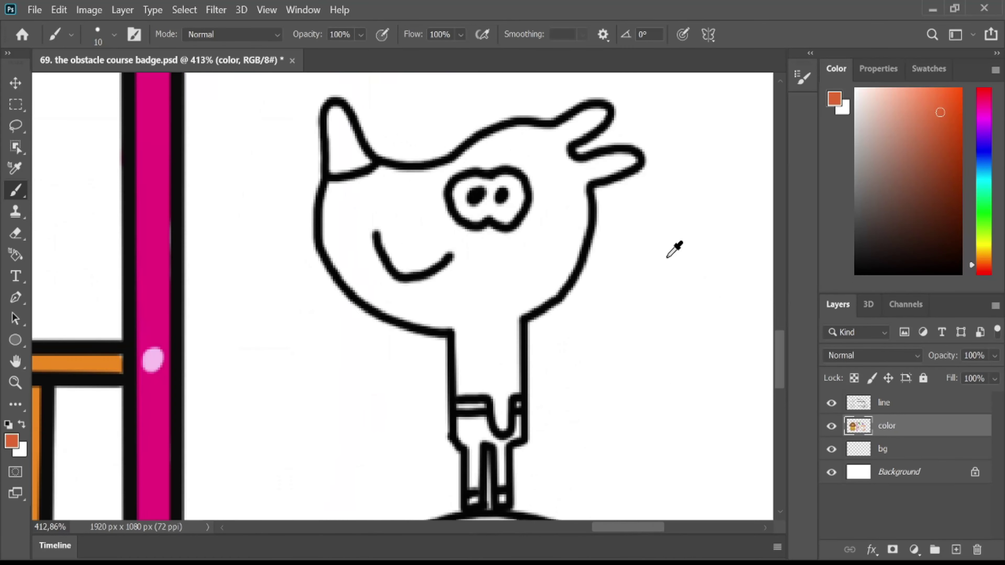
click(985, 177)
mouse_move(356, 198)
mouse_down()
mouse_move(386, 173)
mouse_move(585, 143)
mouse_move(438, 219)
mouse_move(570, 202)
mouse_move(415, 276)
mouse_move(485, 281)
mouse_move(511, 328)
mouse_move(509, 394)
mouse_move(487, 436)
mouse_move(516, 436)
mouse_move(478, 458)
mouse_up()
Paint the rhino's trousers dark red with the brush size reduced to 6 px
click(985, 261)
click(947, 169)
key(bracketleft)
key(bracketleft)
key(bracketleft)
key(bracketleft)
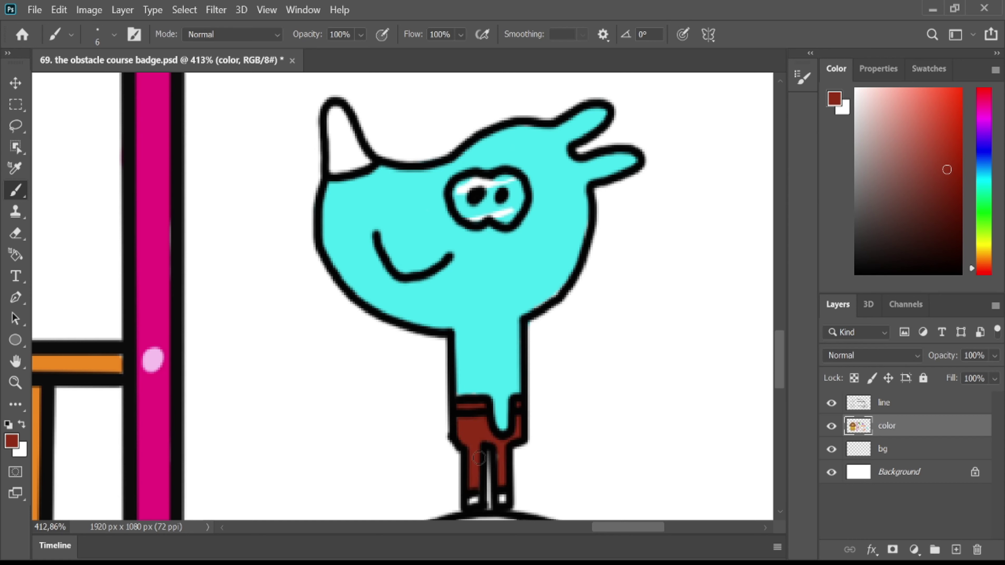
Colour the rhino's waistband and shoes golden yellow and its eyes off-white
click(984, 255)
click(942, 106)
click(473, 500)
click(502, 498)
click(859, 93)
mouse_move(460, 199)
mouse_down()
mouse_move(473, 187)
mouse_move(481, 211)
mouse_up()
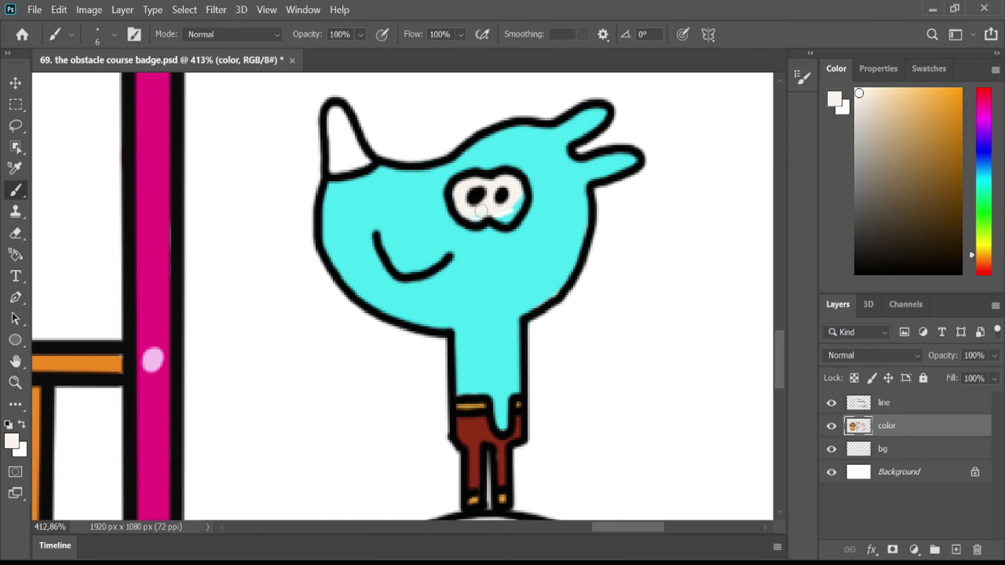
Paint the rhino's horn bright lime green
click(985, 218)
click(934, 119)
mouse_move(336, 115)
mouse_down()
mouse_move(348, 166)
mouse_move(364, 158)
mouse_up()
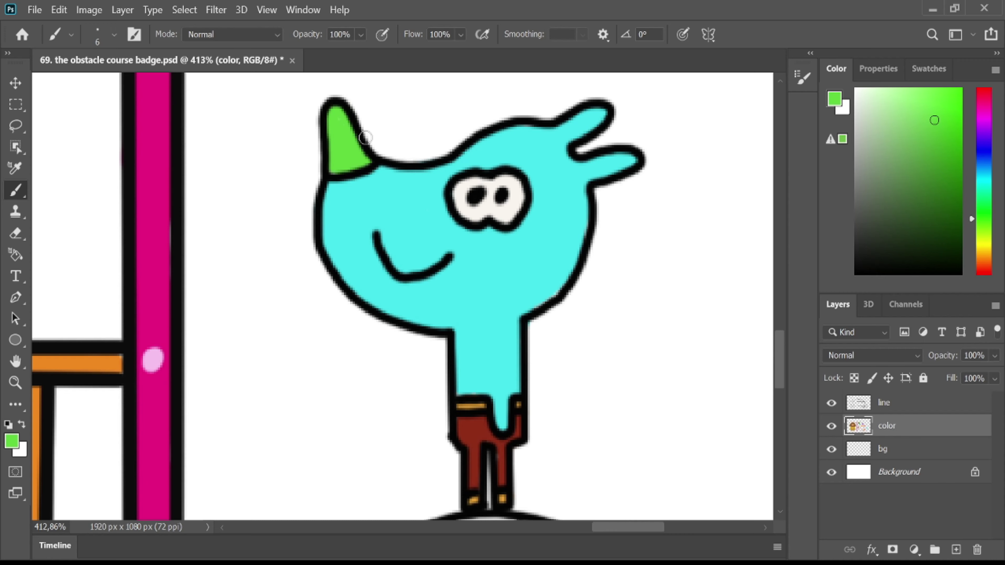
Paint the mushroom cap under the rhino bright magenta-violet, enlarging the brush to 21 px
scroll(401, 185, down, 2)
scroll(478, 382, up, 3)
click(984, 118)
click(915, 99)
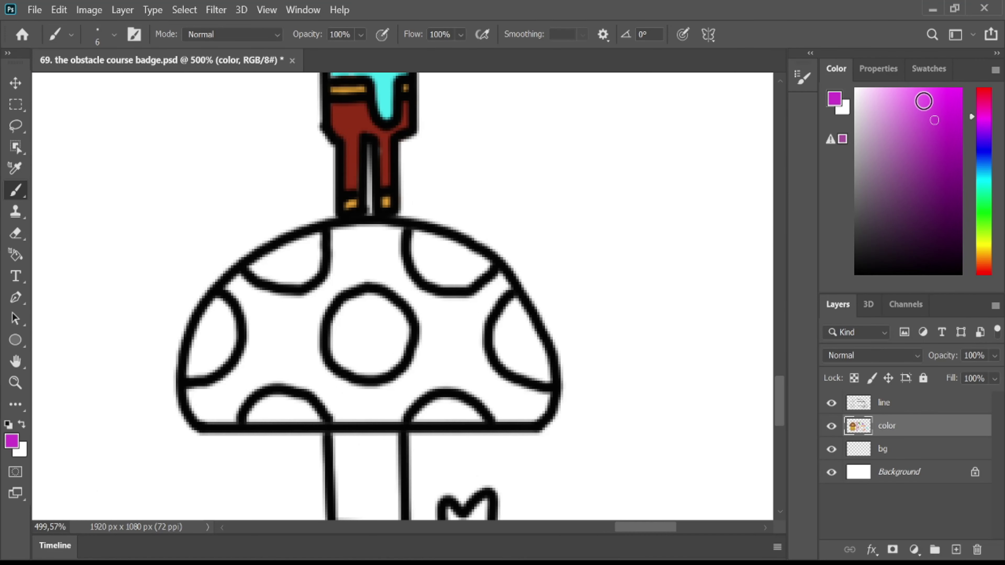
mouse_move(241, 362)
mouse_down()
mouse_move(236, 281)
mouse_move(353, 281)
mouse_move(247, 361)
mouse_up()
click(114, 35)
click(102, 85)
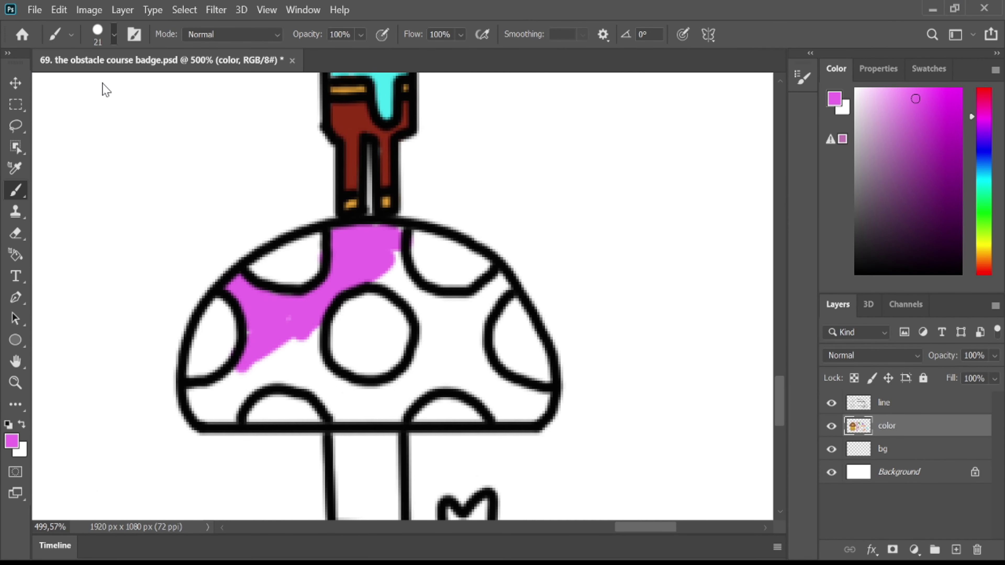
mouse_move(213, 400)
mouse_down()
mouse_move(399, 265)
mouse_move(442, 396)
mouse_move(453, 351)
mouse_up()
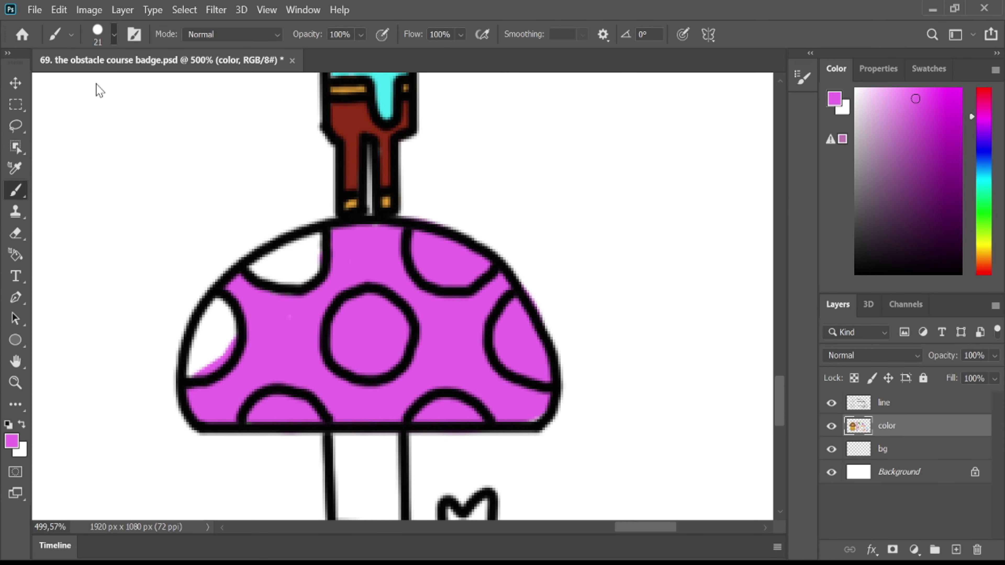
Paint all seven spots on the mushroom cap soft pink
click(984, 104)
click(903, 97)
drag(269, 265, 304, 262)
drag(213, 323, 202, 363)
drag(429, 250, 473, 263)
drag(357, 337, 350, 357)
drag(522, 313, 534, 366)
drag(431, 412, 448, 395)
drag(270, 410, 306, 408)
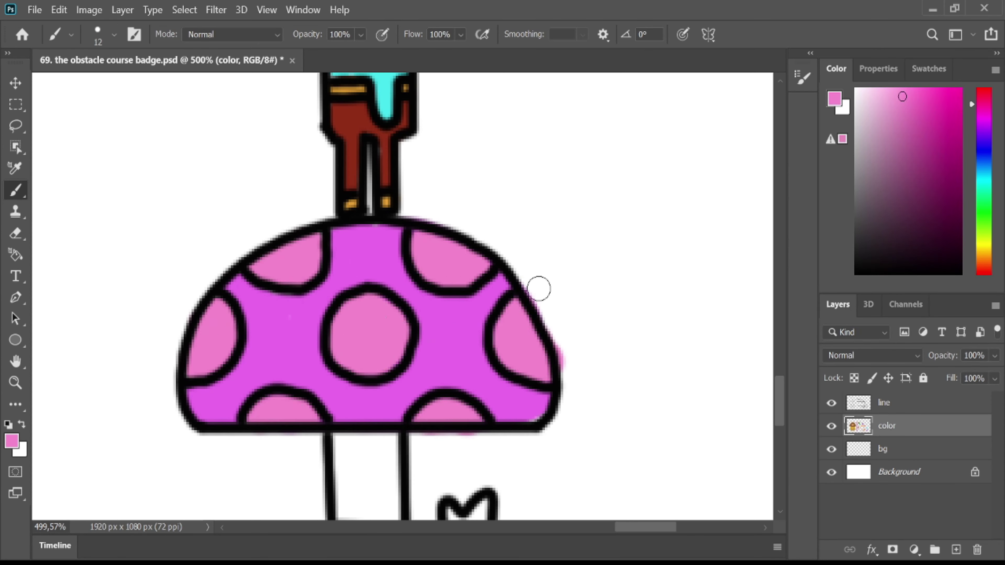
Clean up the stray paint outside the mushroom cap's outline and fill the stem pale lavender
drag(539, 287, 572, 365)
drag(437, 449, 505, 449)
scroll(572, 284, down, 1)
scroll(572, 283, down, 1)
click(859, 97)
mouse_move(402, 413)
mouse_down()
mouse_move(431, 440)
mouse_move(435, 423)
mouse_up()
Paint the small grass tufts along the ground light green with a 9 px brush
click(984, 216)
click(893, 101)
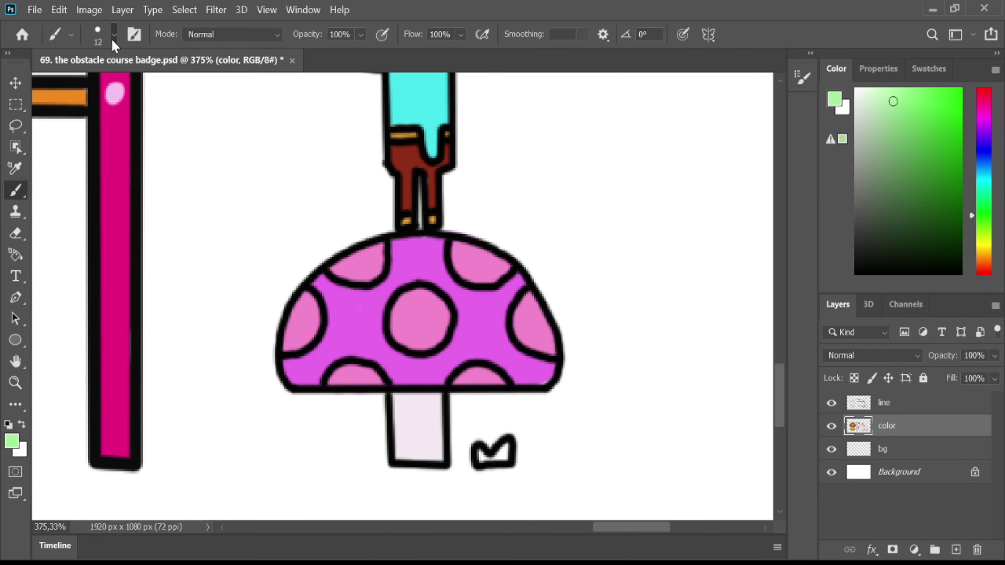
click(92, 83)
drag(486, 460, 516, 447)
scroll(513, 447, down, 11)
scroll(95, 463, up, 12)
drag(124, 444, 162, 434)
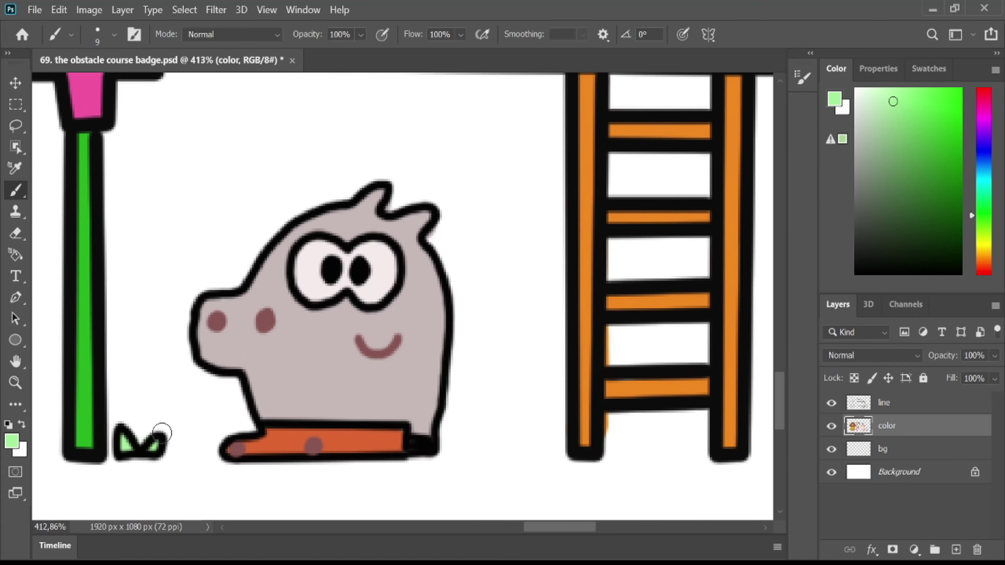
scroll(259, 445, down, 17)
scroll(357, 457, up, 11)
drag(295, 428, 316, 420)
scroll(318, 420, down, 4)
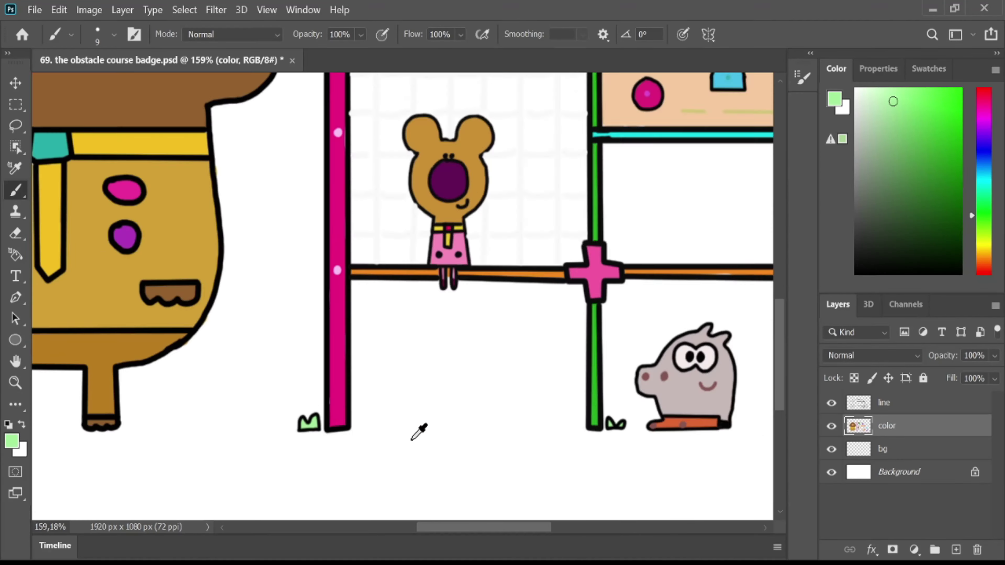
scroll(85, 422, down, 3)
scroll(79, 455, up, 3)
Paint the cloud above the dog off-white, enlarging the brush to 25 px
scroll(225, 449, down, 4)
scroll(145, 101, up, 3)
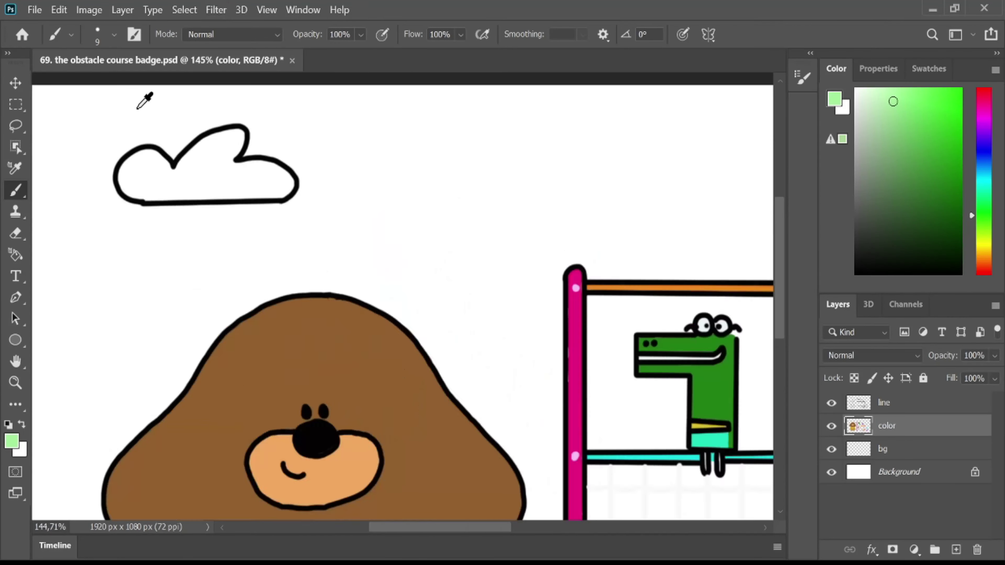
scroll(139, 109, up, 6)
click(856, 93)
drag(131, 198, 122, 210)
click(114, 35)
click(100, 84)
mouse_move(272, 171)
mouse_down()
mouse_move(243, 204)
mouse_move(133, 250)
mouse_move(400, 241)
mouse_move(229, 233)
mouse_up()
Fill the large round sun with golden yellow
scroll(214, 221, down, 16)
scroll(475, 396, up, 4)
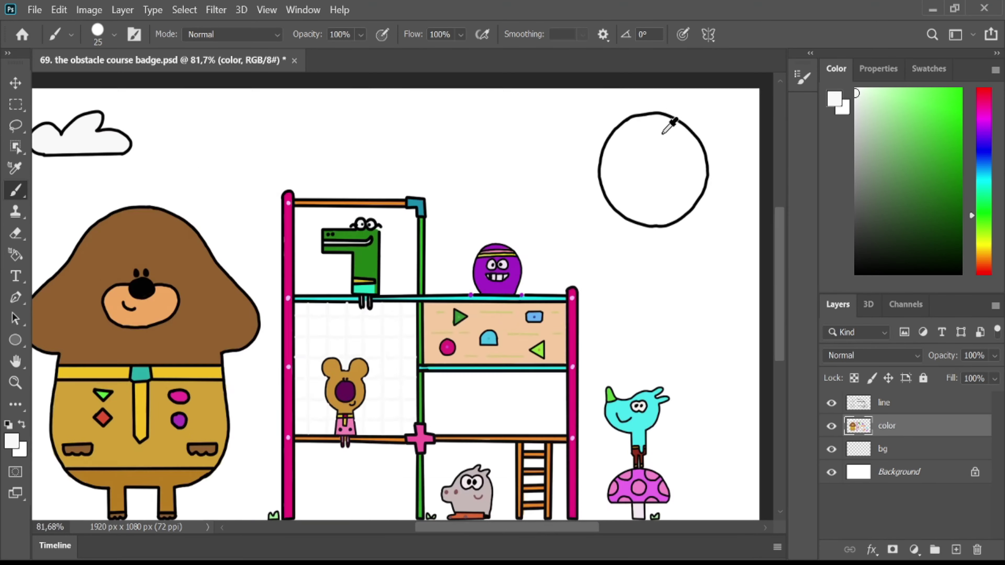
scroll(673, 127, up, 5)
click(985, 251)
click(951, 97)
mouse_move(526, 118)
mouse_down()
mouse_move(433, 269)
mouse_move(518, 139)
mouse_move(704, 240)
mouse_move(431, 376)
mouse_move(637, 208)
mouse_move(660, 262)
mouse_move(379, 303)
mouse_move(498, 451)
mouse_up()
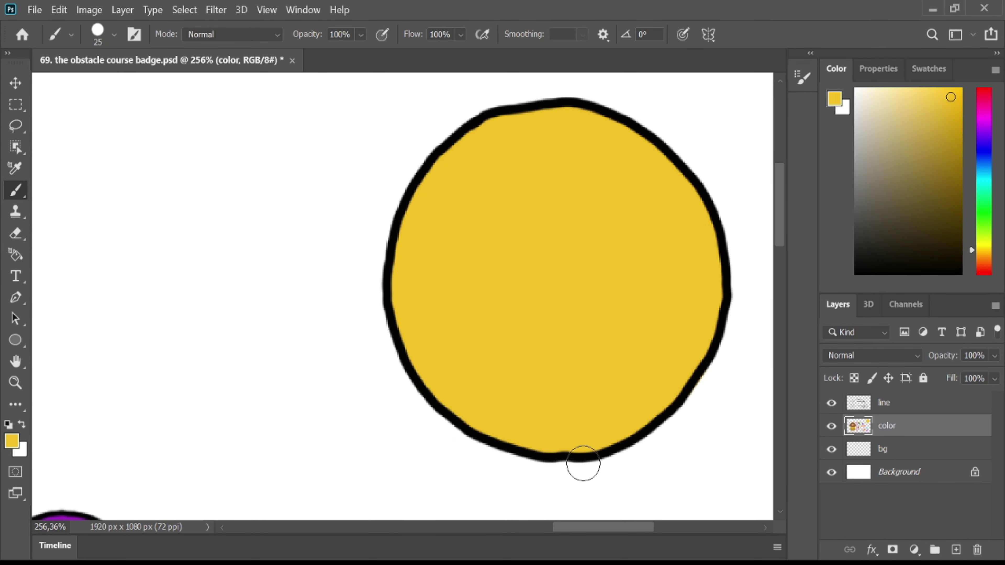
Paint the sky light cyan on the bg layer down to the characters' feet with a 168 px brush
scroll(377, 370, down, 6)
click(883, 449)
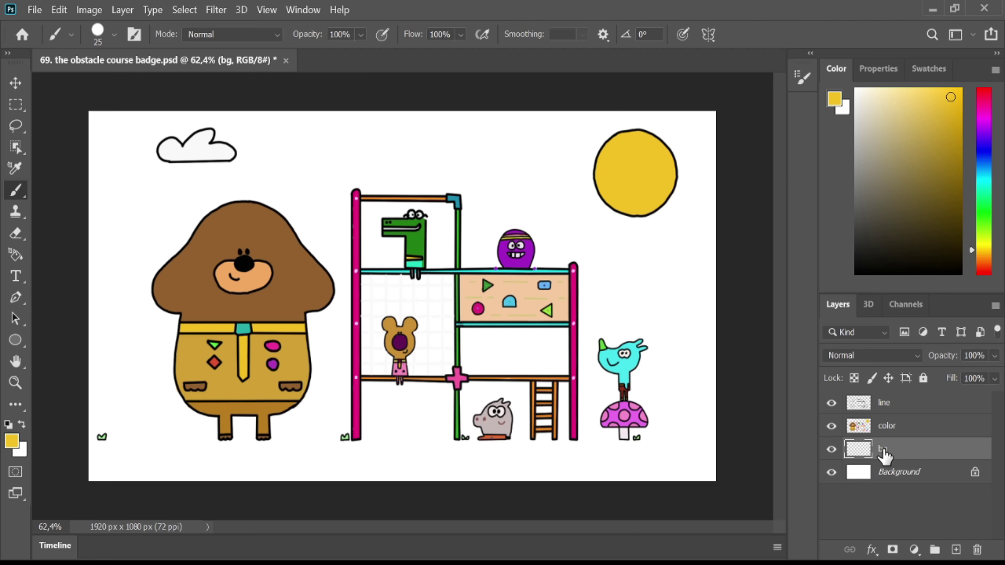
click(878, 96)
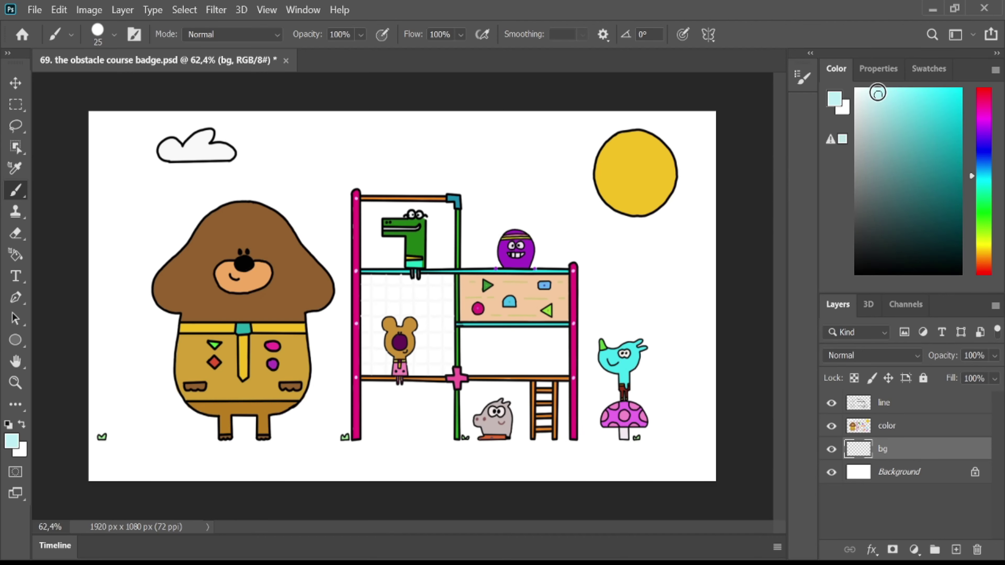
drag(158, 90, 179, 136)
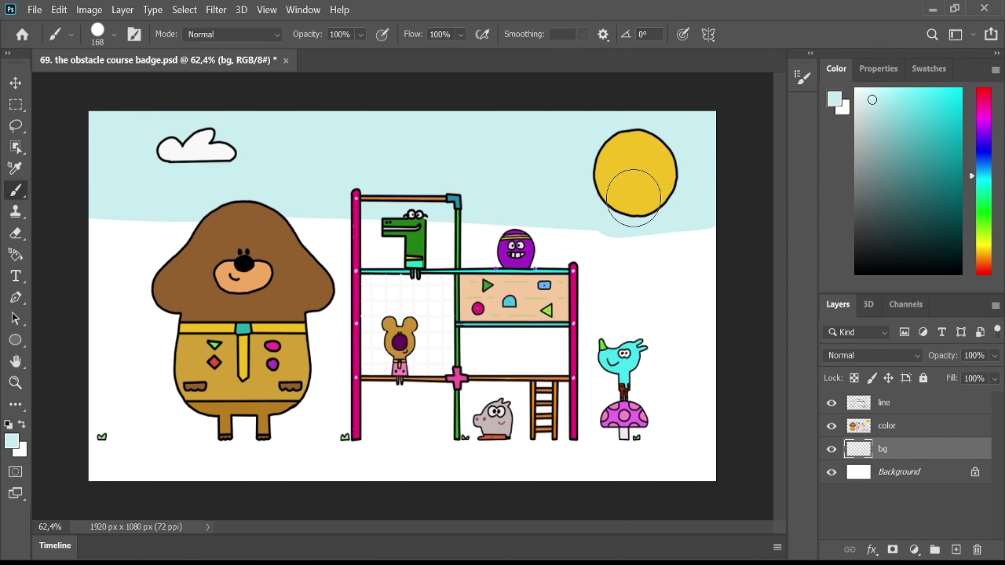
click(889, 94)
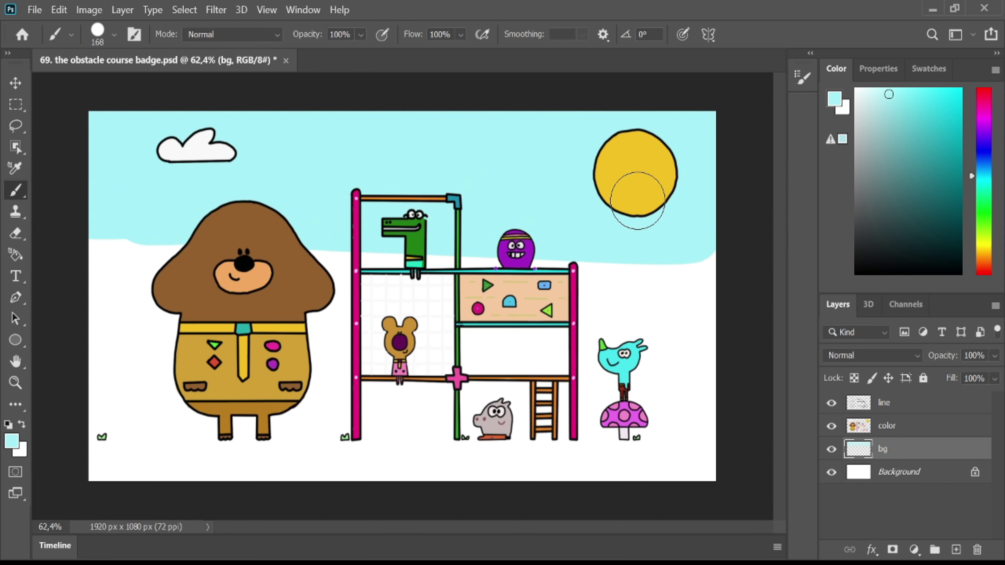
mouse_move(638, 200)
mouse_down()
mouse_move(515, 345)
mouse_move(102, 403)
mouse_up()
mouse_move(275, 383)
mouse_down()
mouse_move(660, 404)
mouse_move(386, 418)
mouse_move(709, 418)
mouse_move(668, 394)
mouse_up()
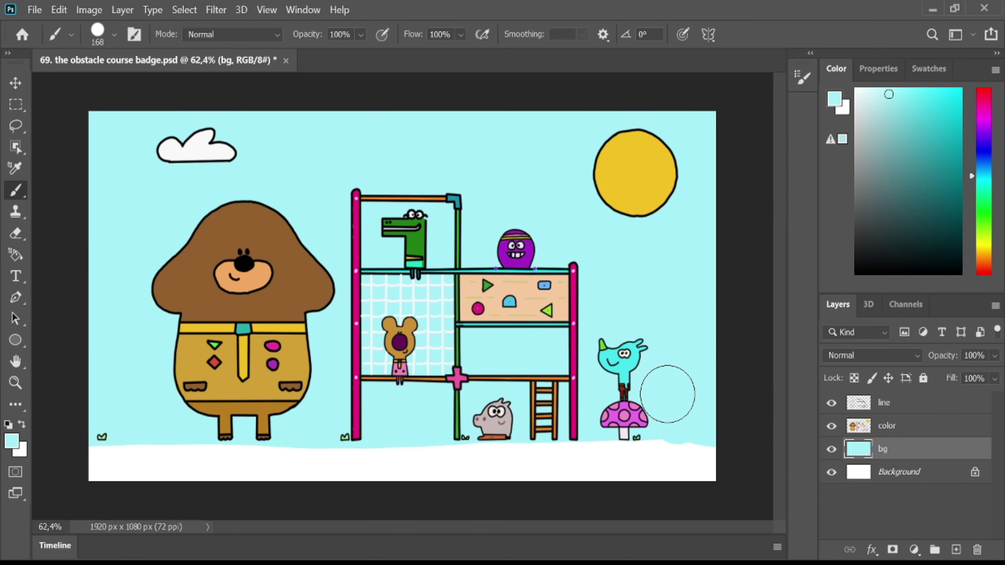
Paint the ground strip along the base of the scene lime green on the bg layer
click(984, 230)
drag(100, 470, 720, 465)
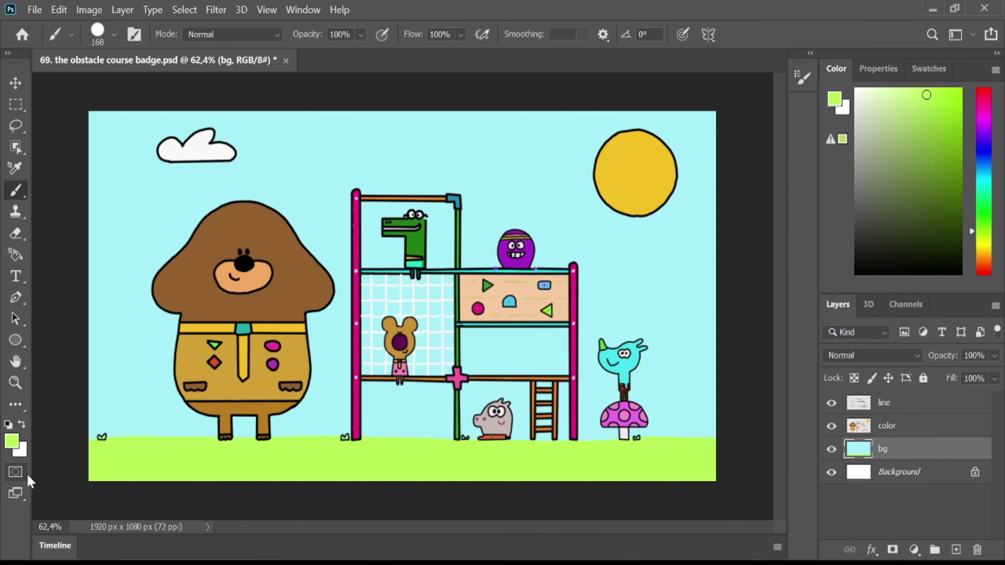